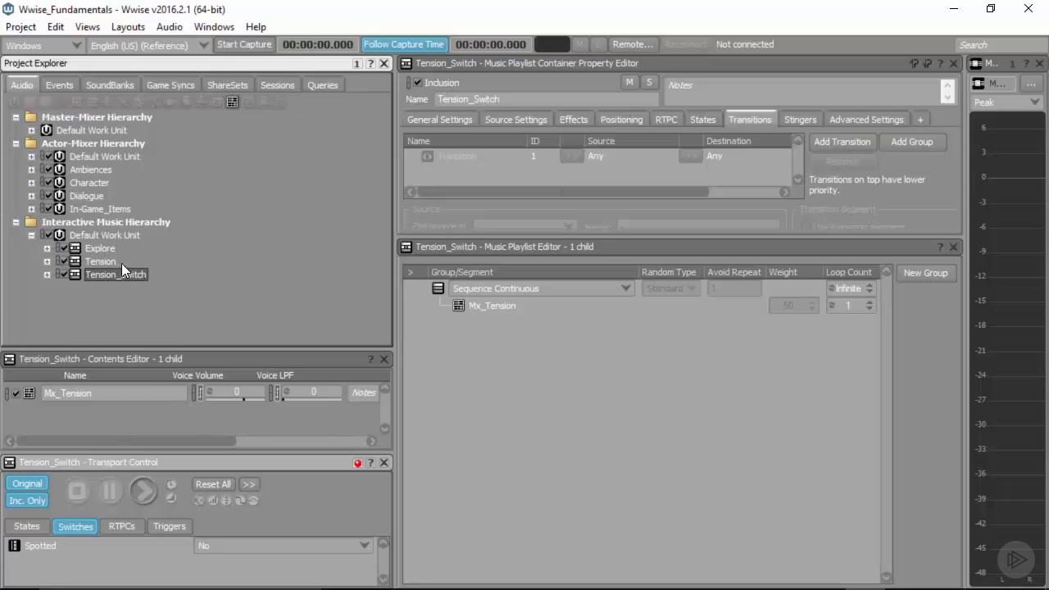
Step: Group the Explore and Tension_Switch playlists under a new parent Music Switch Container named Music
left_click(99, 249)
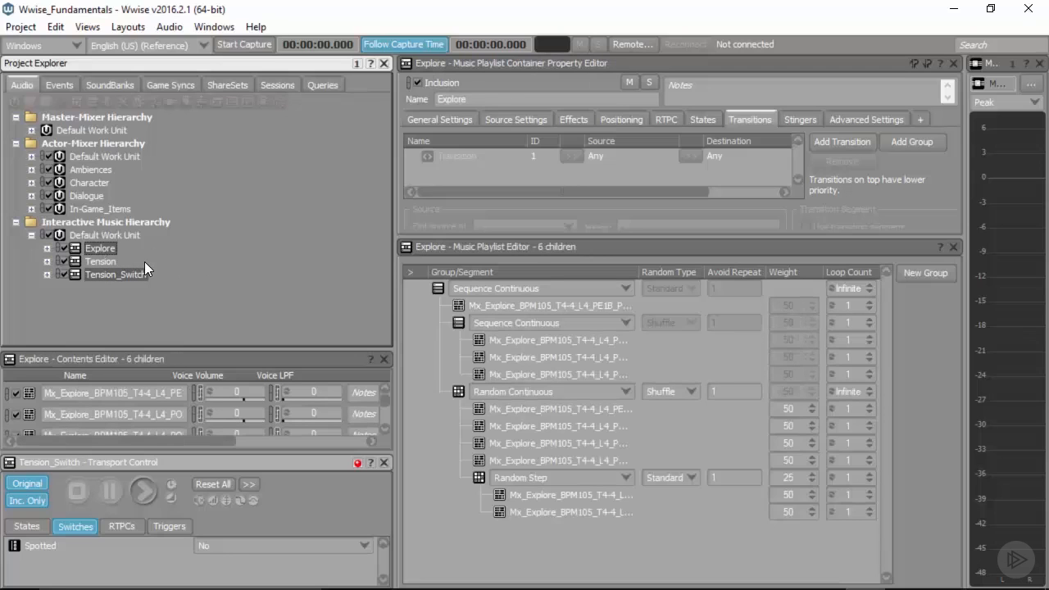
left_click(202, 104)
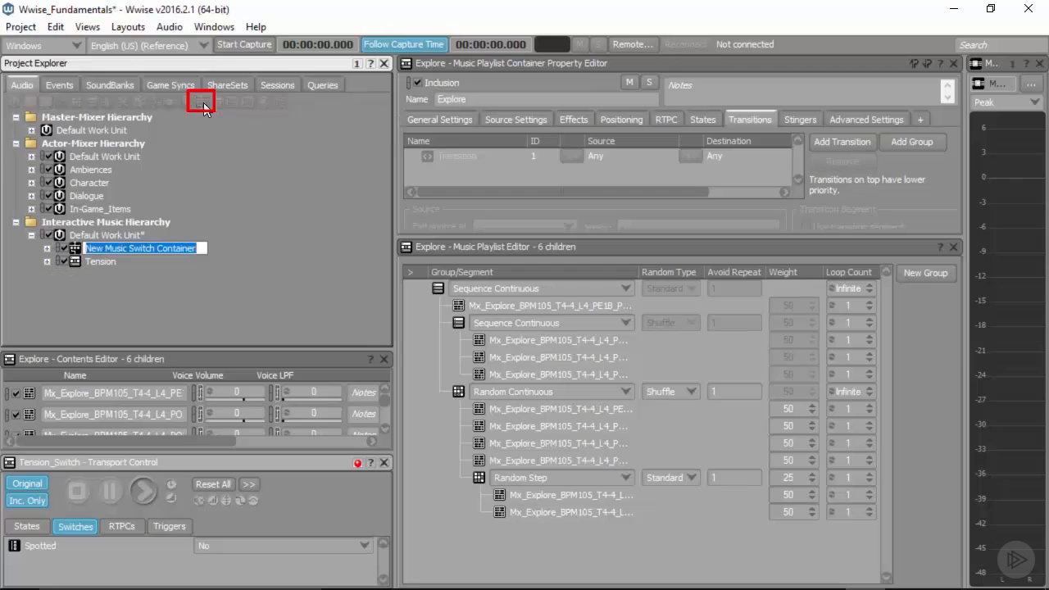
type("Music")
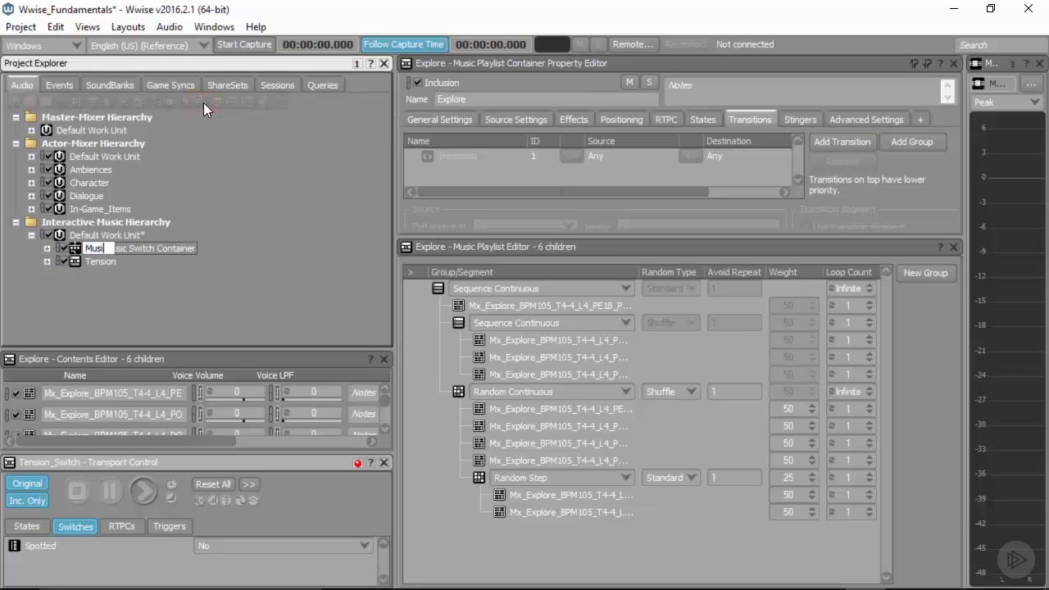
left_click(118, 233)
left_click(96, 249)
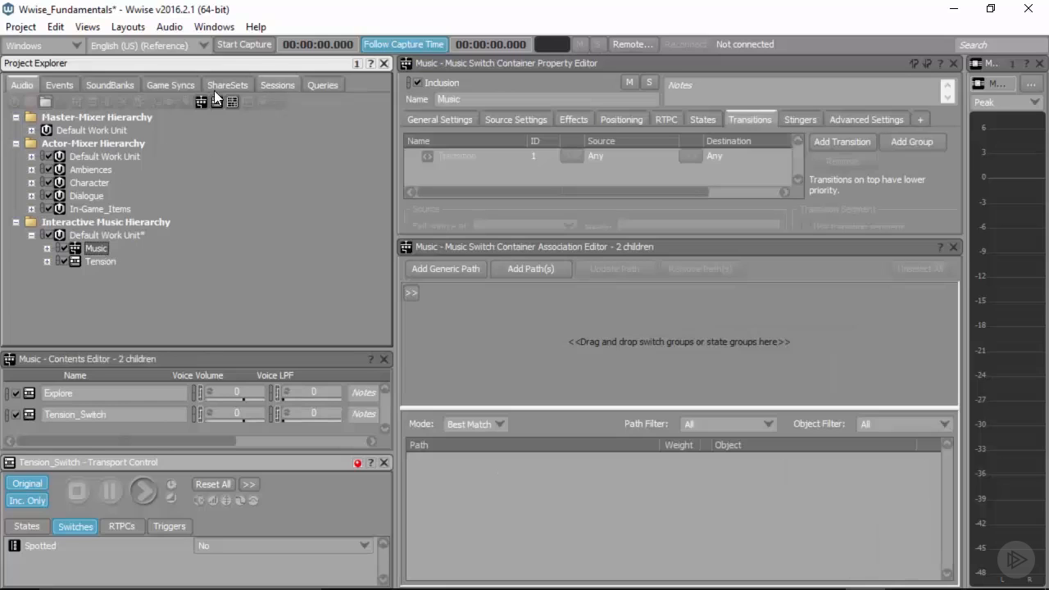
Step: Create a switch group named Game_State in the Music work unit of the Switches game syncs
left_click(164, 82)
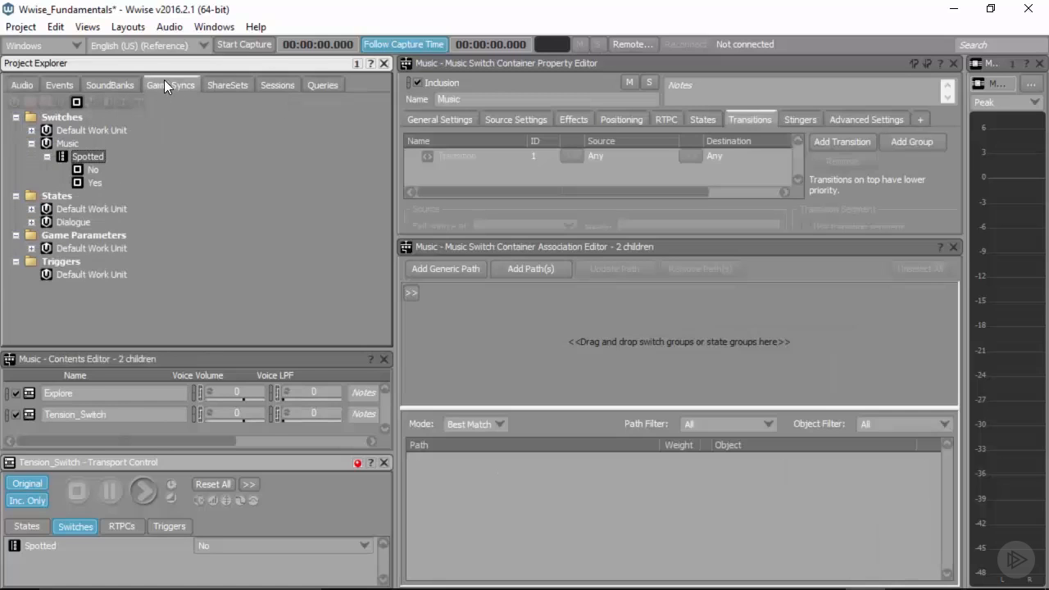
left_click(47, 157)
left_click(68, 145)
left_click(61, 101)
type("Ga")
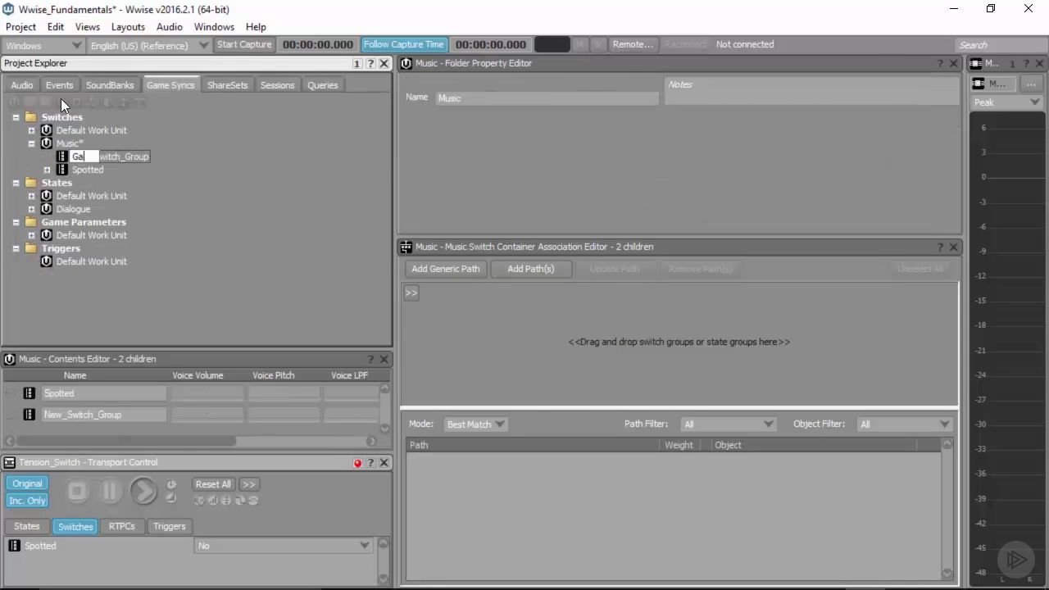
type("me_State")
key("Return")
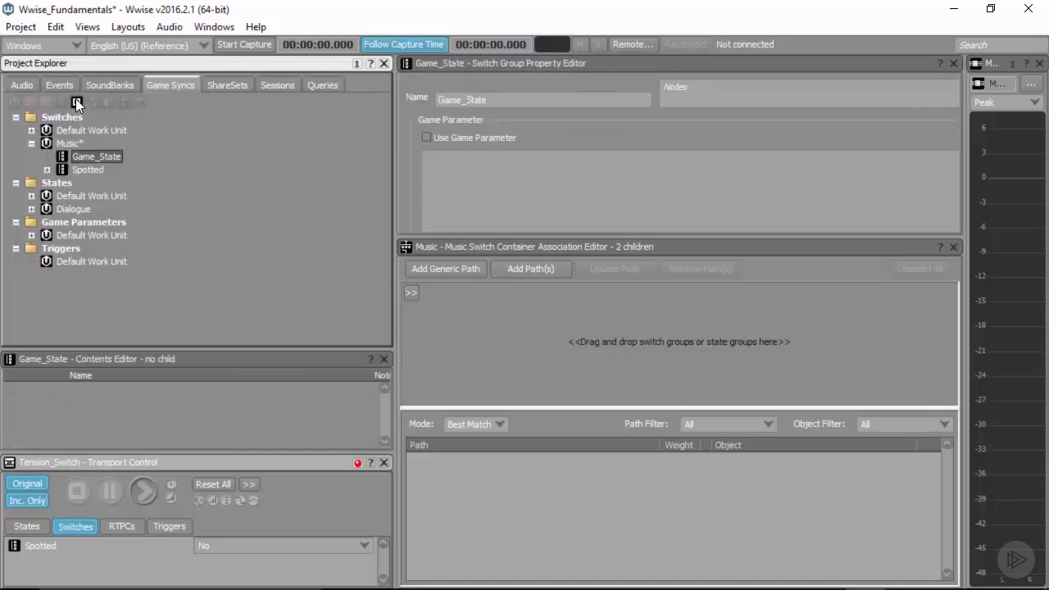
Step: Add two switches named Tension and Explore to the Game_State switch group
left_click(76, 101)
type("Tension")
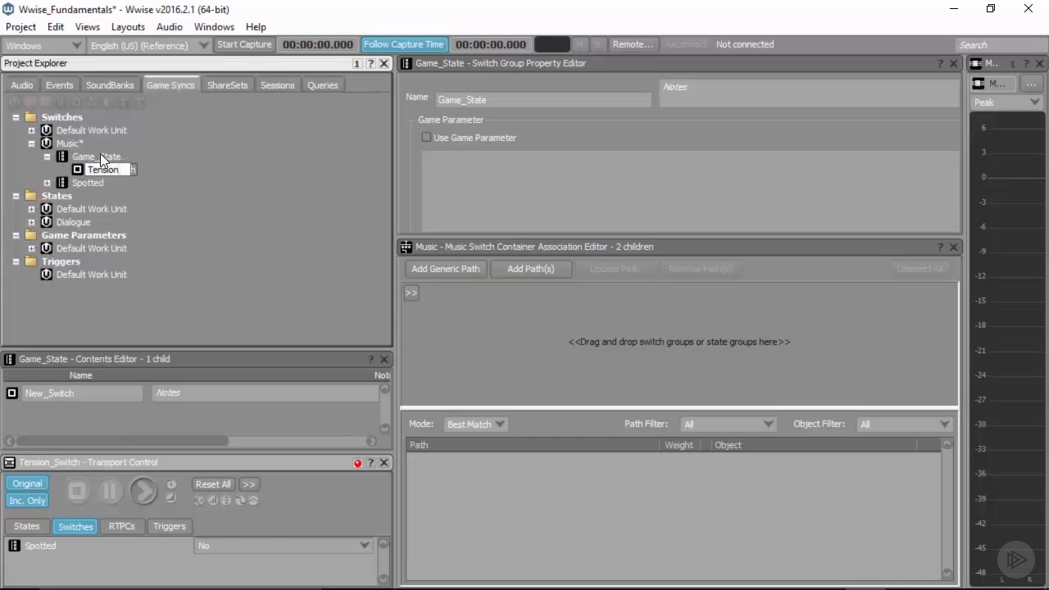
key("Return")
left_click(77, 100)
type("Explore")
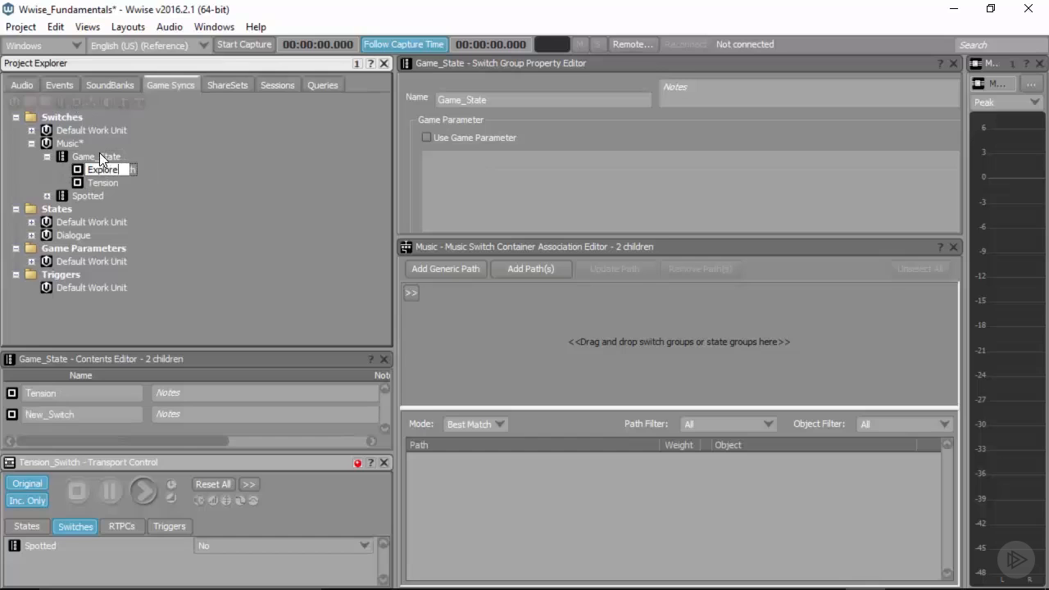
key("Return")
Step: Assign the Game_State switch group to the Music switch container's associations
left_click(25, 85)
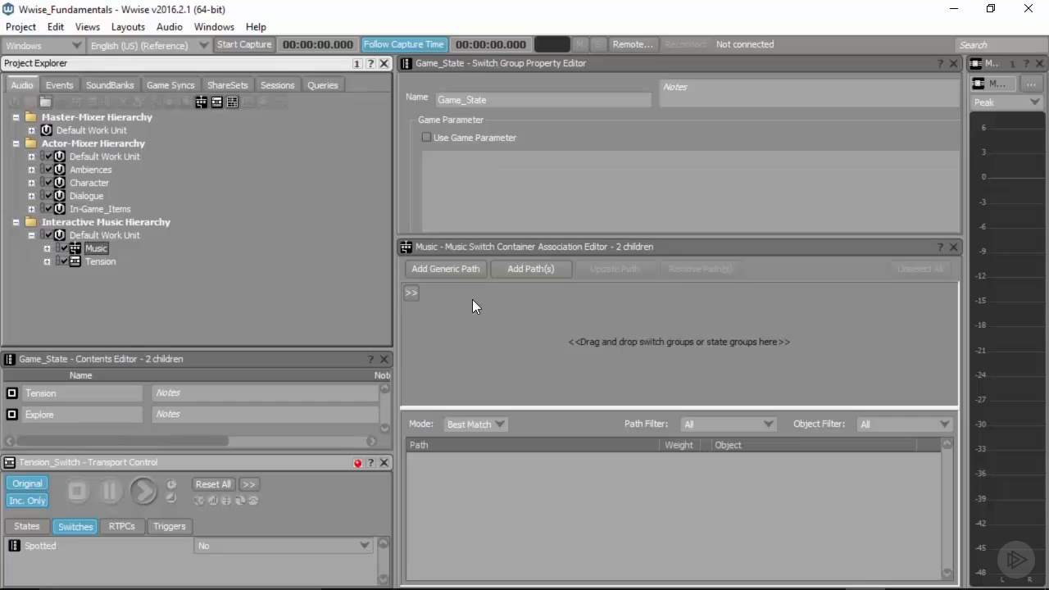
left_click(411, 292)
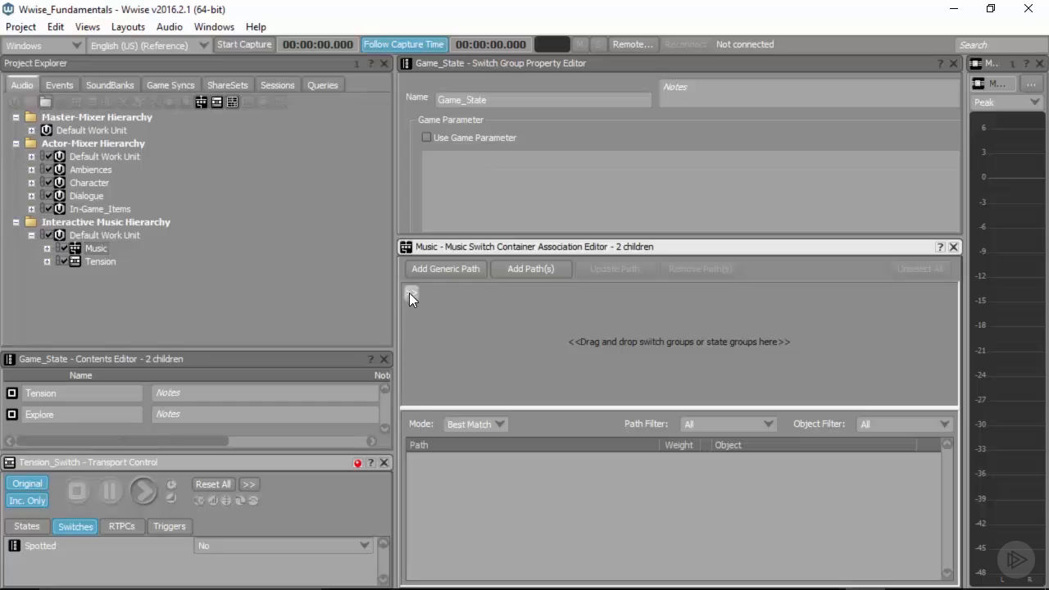
mouse_move(492, 296)
mouse_move(612, 337)
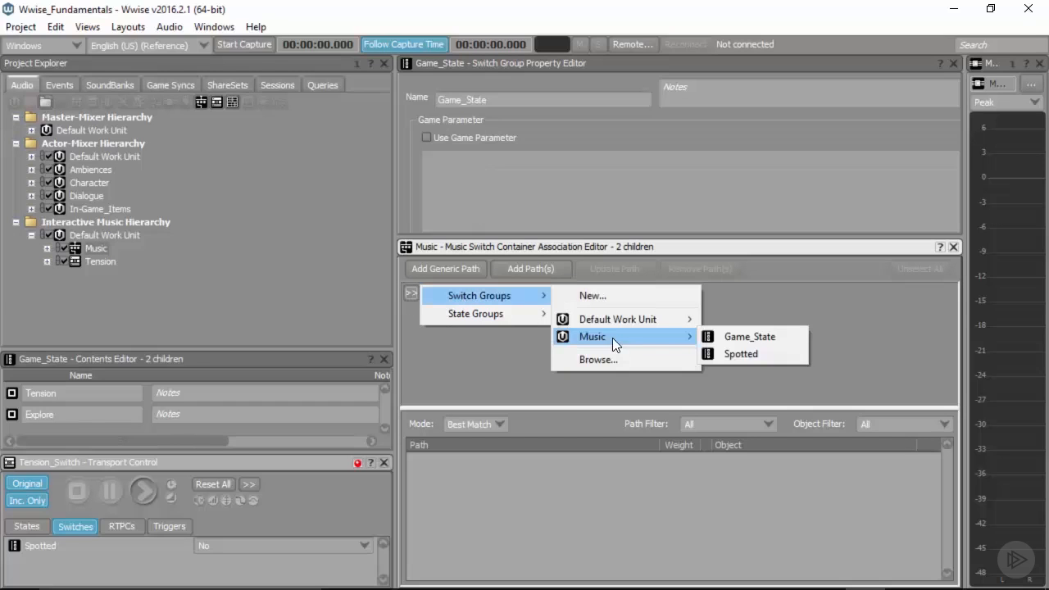
left_click(775, 336)
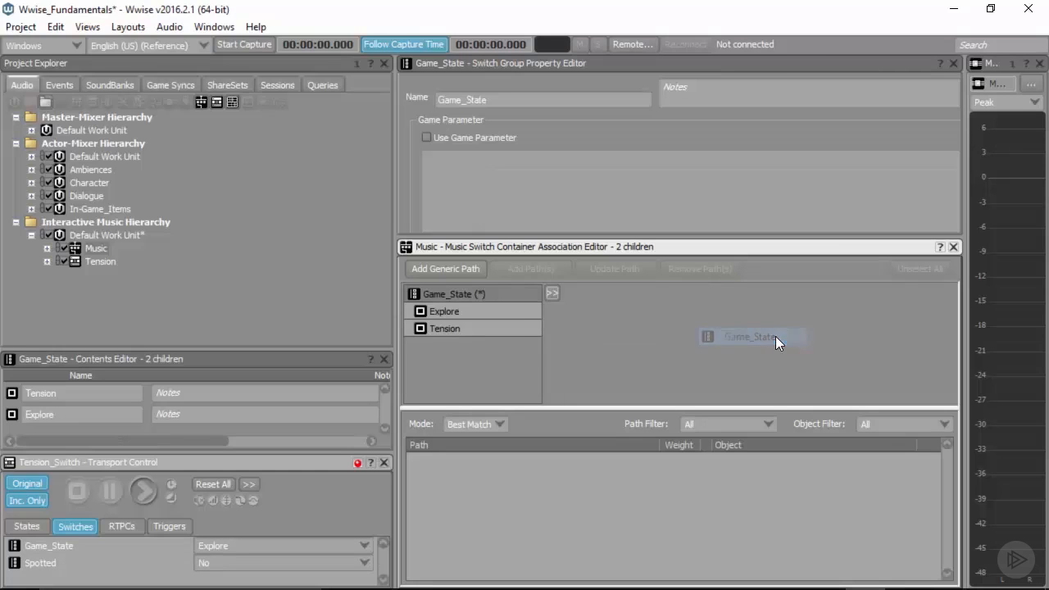
Step: Add paths for the Explore and Tension switches and assign the Explore and Tension_Switch playlists to them respectively
left_click(462, 310)
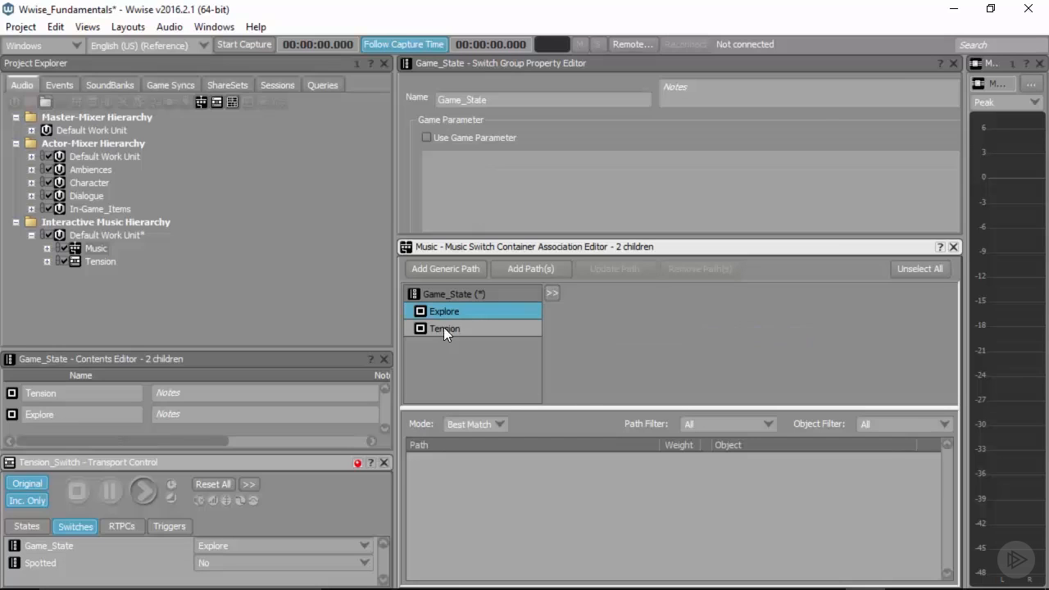
left_click(530, 269)
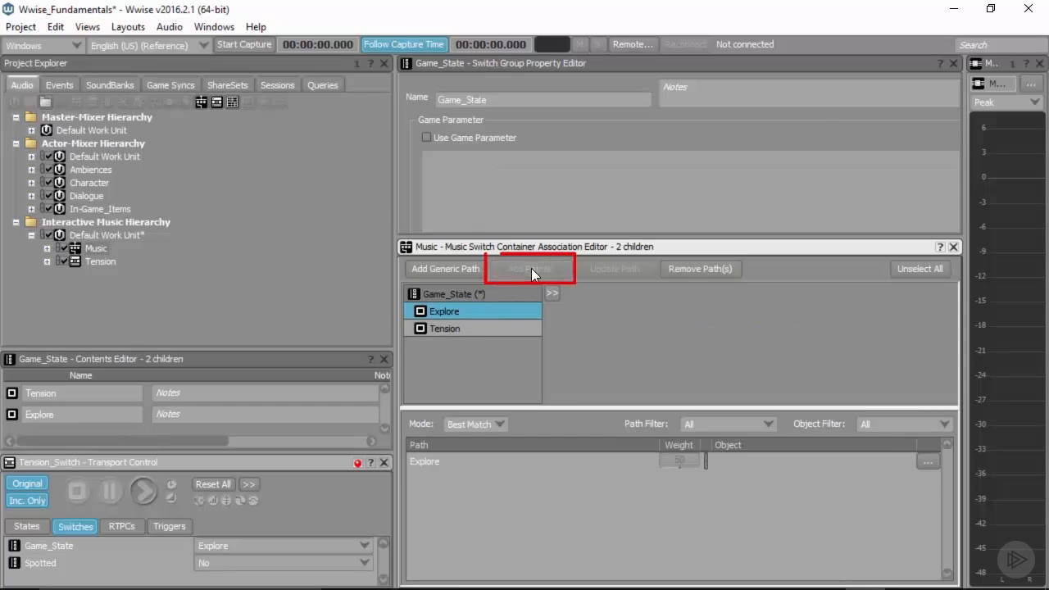
left_click(443, 328)
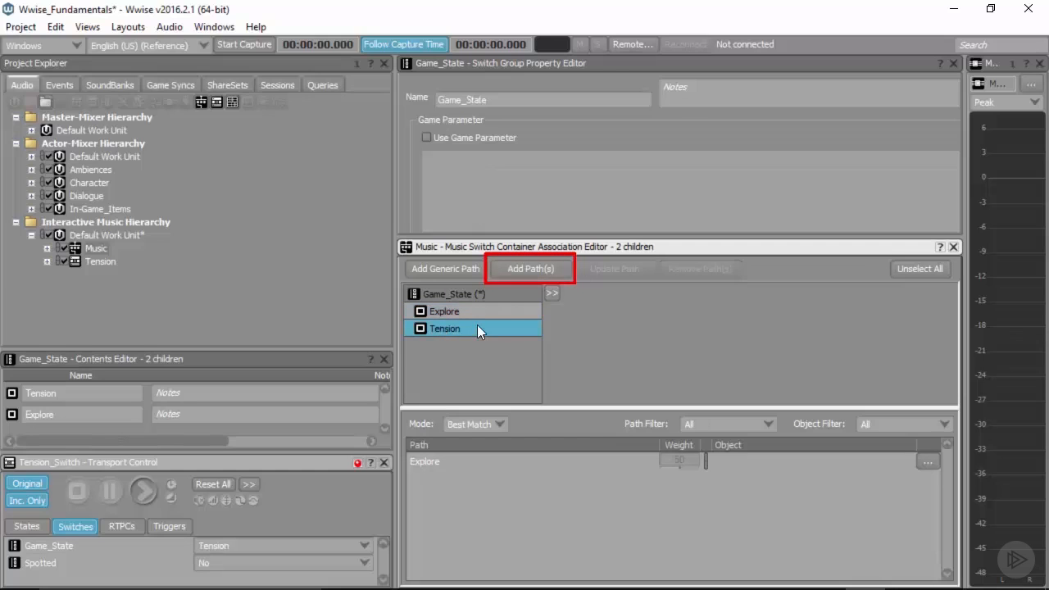
left_click(522, 268)
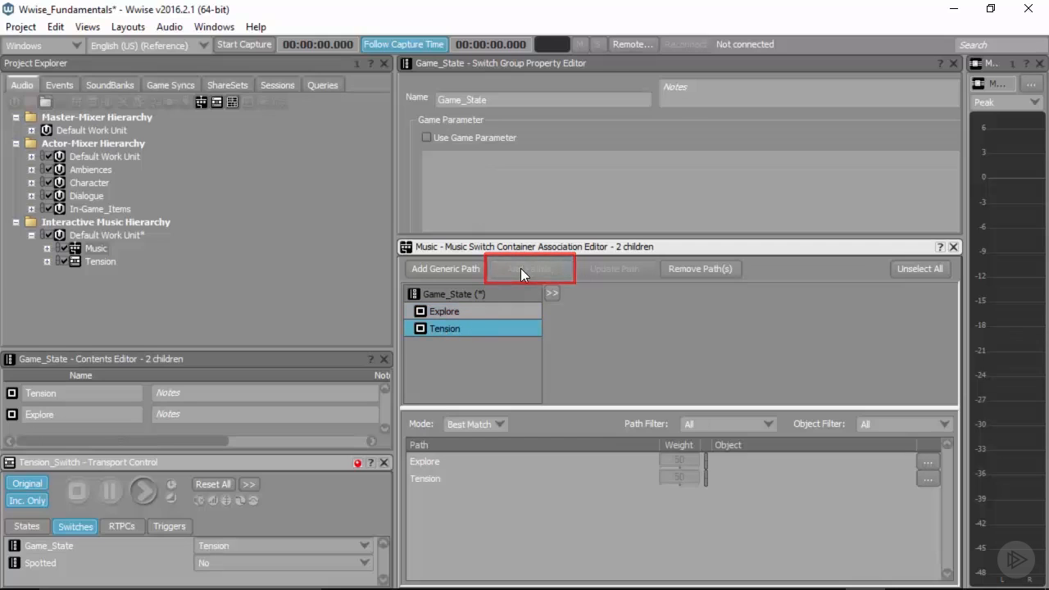
left_click(47, 249)
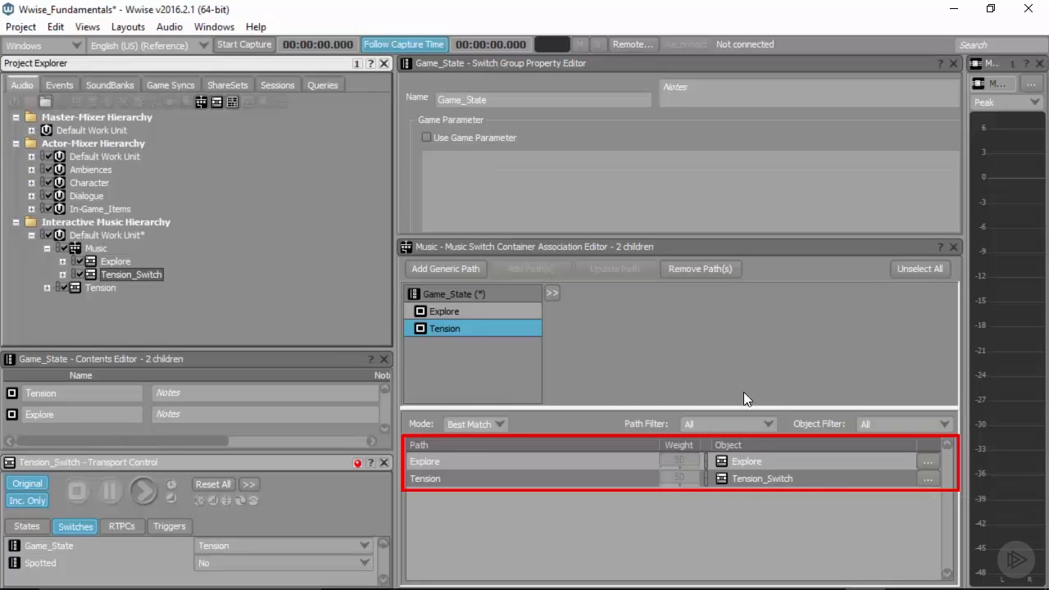
Step: Set the Music container's Any-to-Any transition to exit the source at Next Beat
left_click(92, 248)
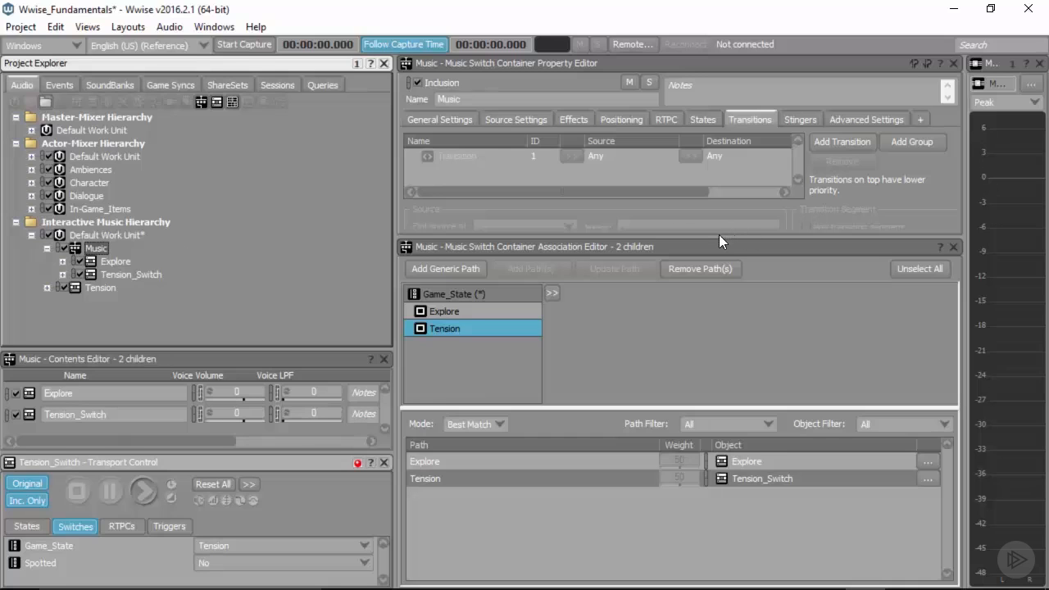
left_click_drag(720, 240, 735, 401)
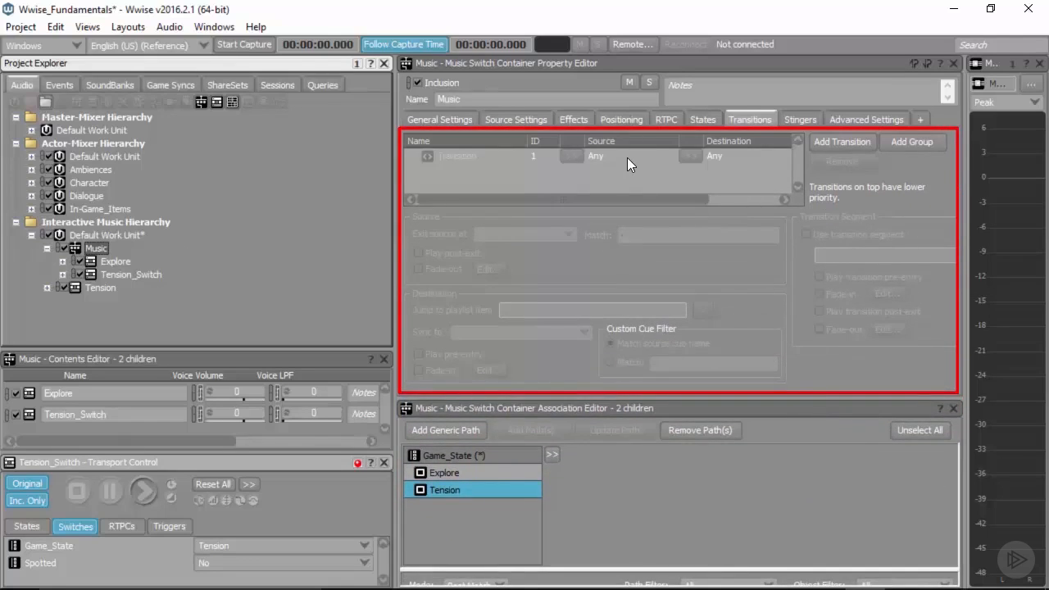
left_click(628, 157)
left_click(503, 233)
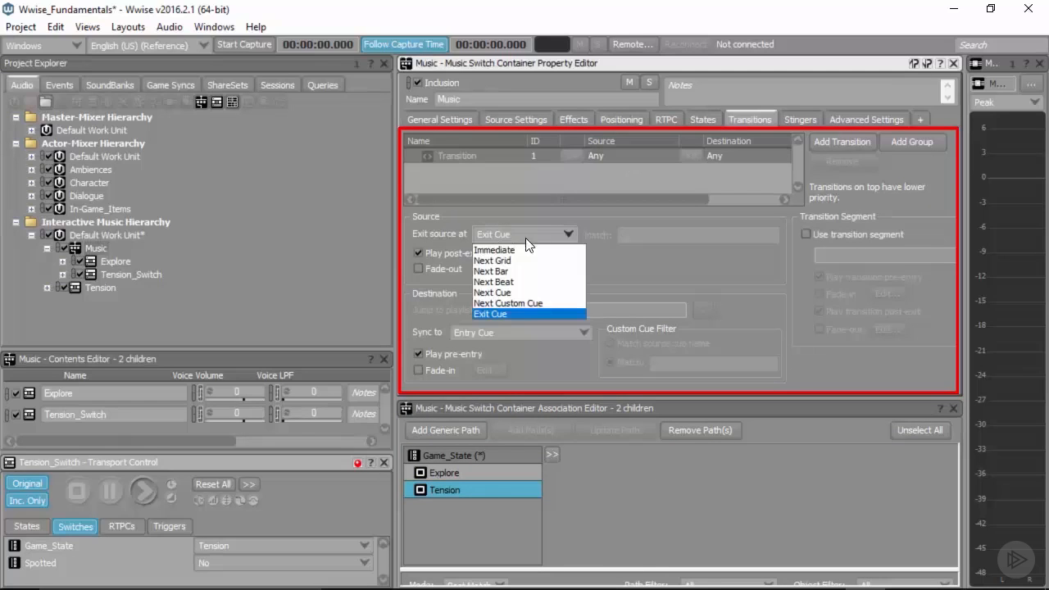
left_click(506, 280)
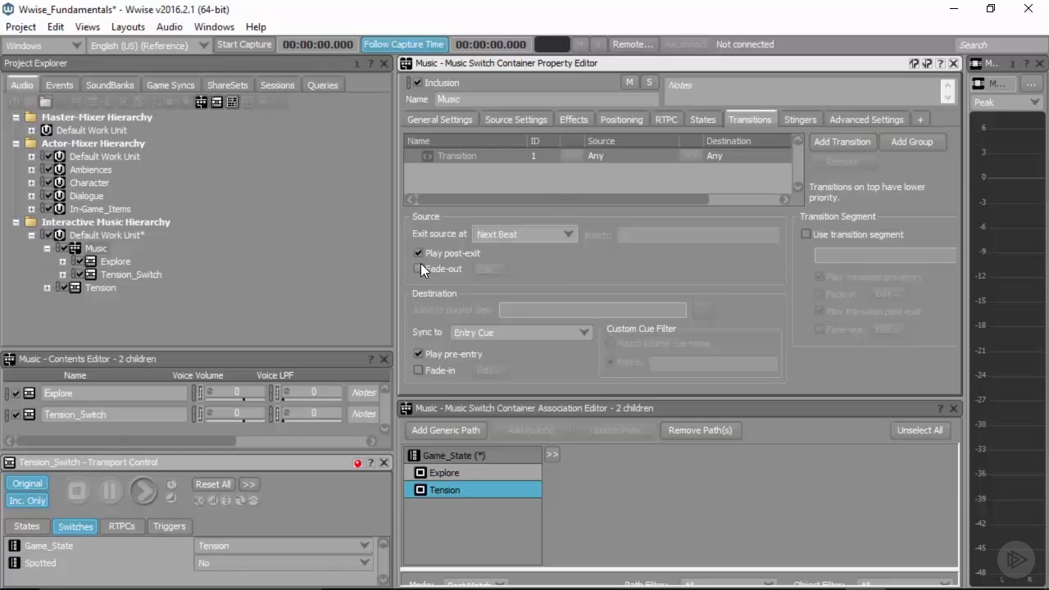
Step: Enable a source fade-out with time 0.2 and a destination fade-in with time 0.2 and offset -0.2 for the transition
left_click(419, 269)
left_click(489, 269)
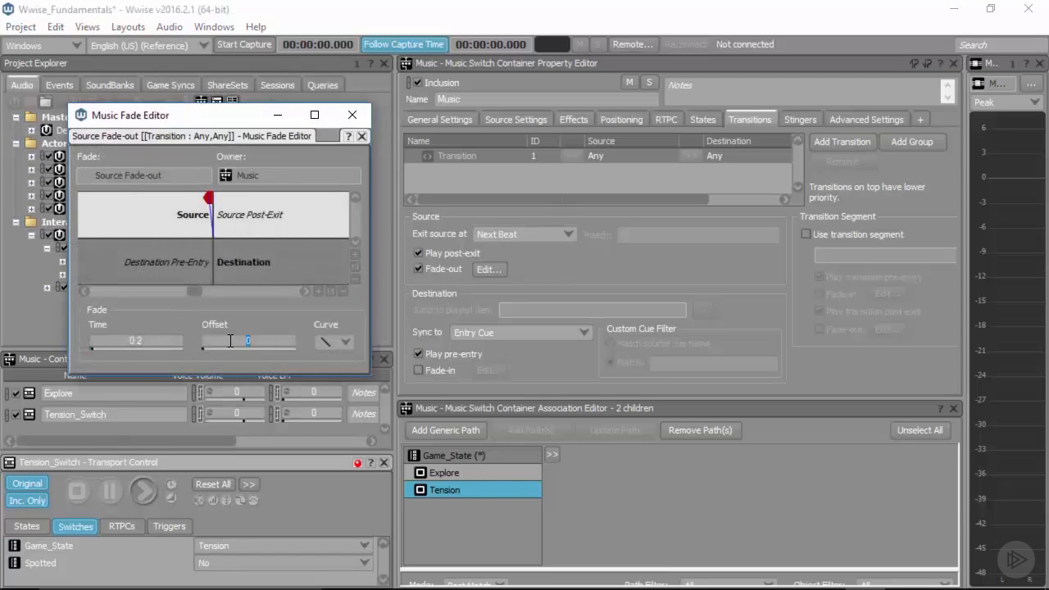
left_click(418, 371)
left_click(485, 370)
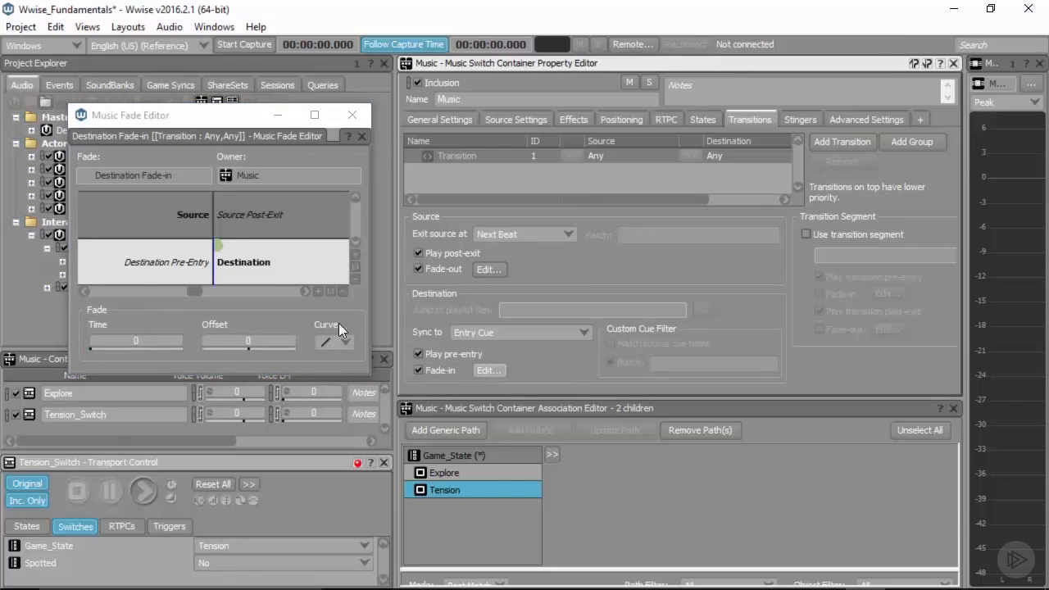
double_click(156, 338)
type(".2")
double_click(265, 341)
type("-.2")
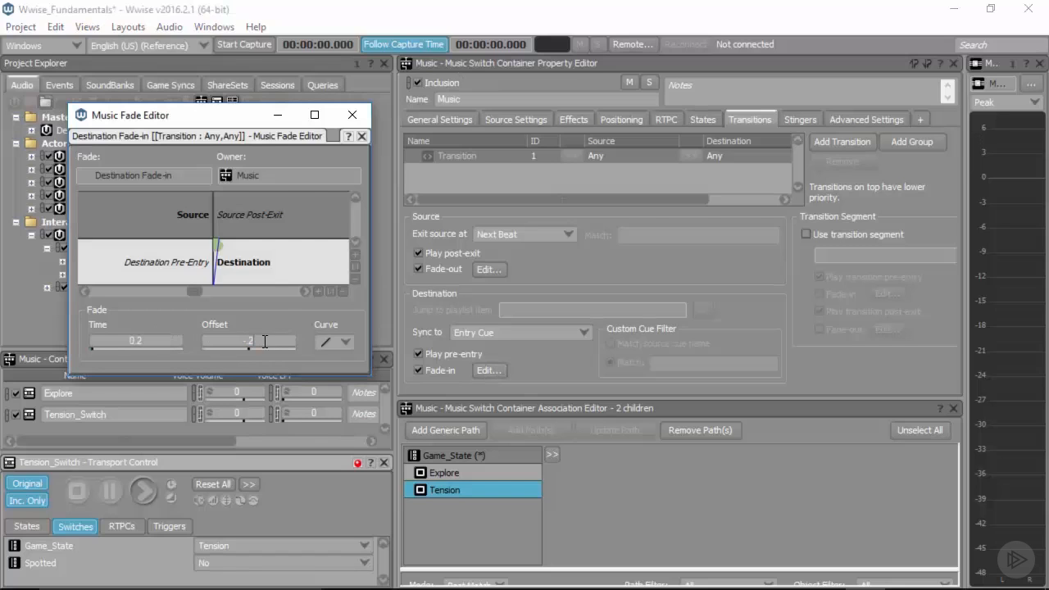
left_click(353, 115)
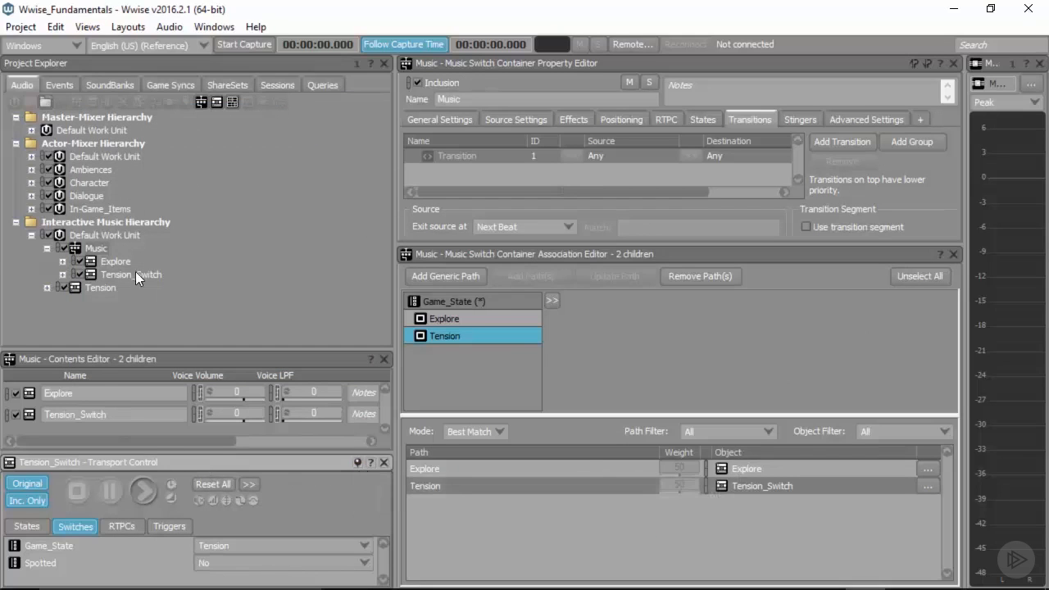
Step: Audition the Music container with Game_State on Explore, switch it to Tension during playback, and stop
left_click(96, 244)
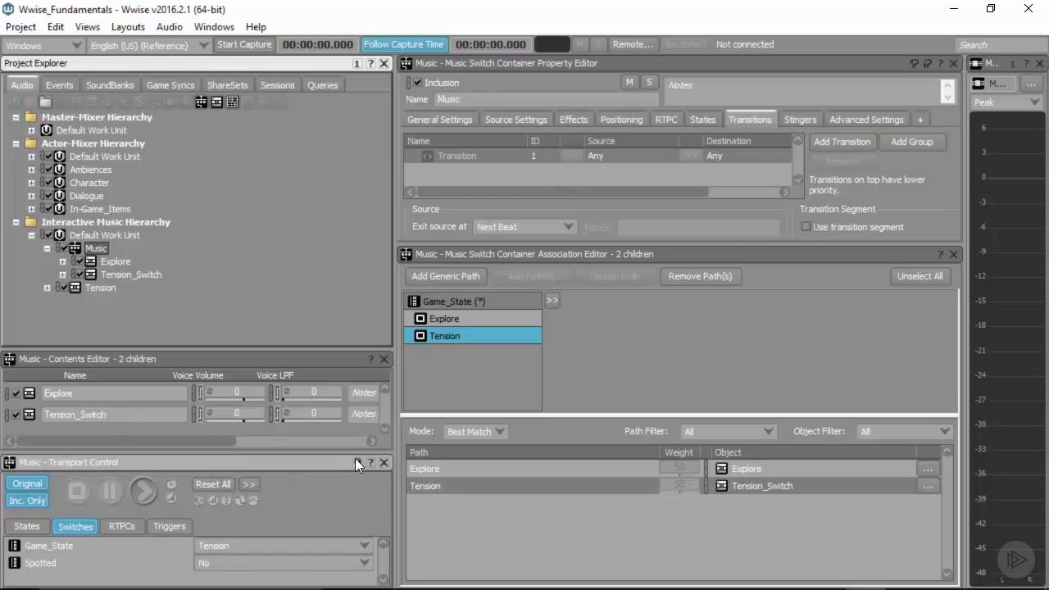
left_click(227, 544)
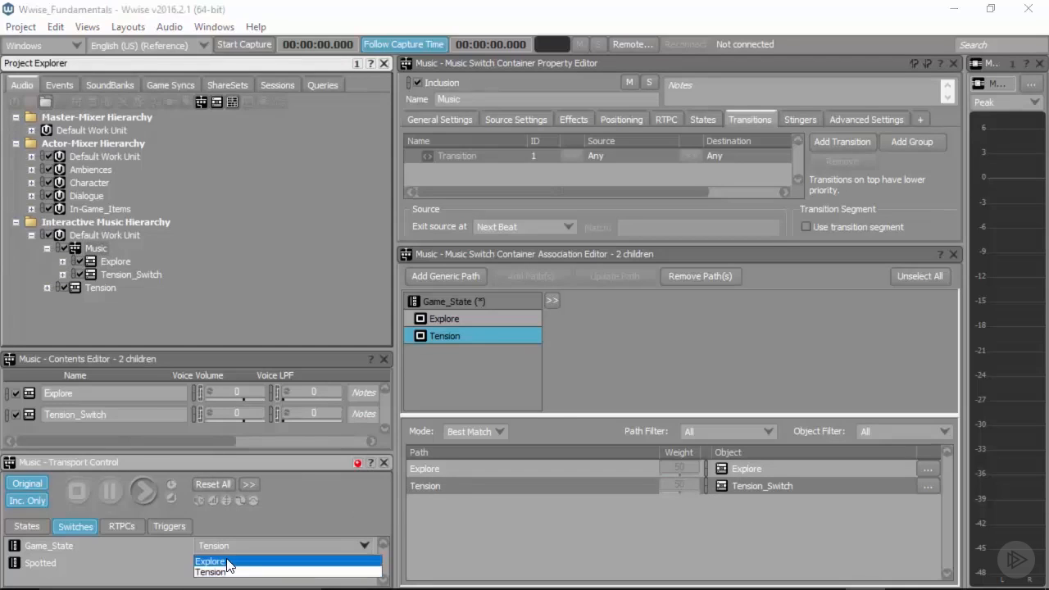
left_click(206, 573)
key("space")
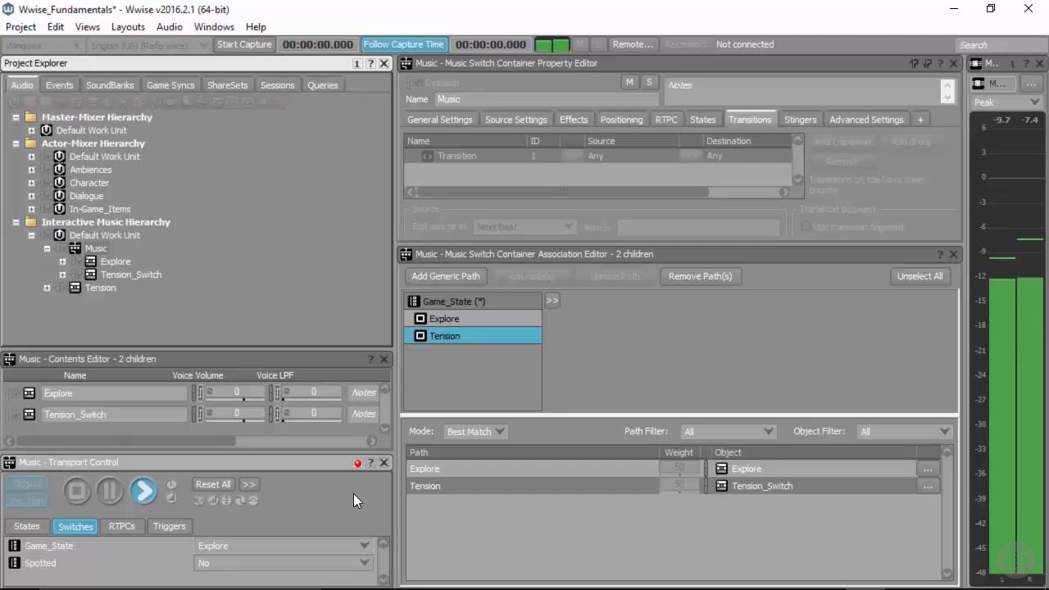
left_click(231, 546)
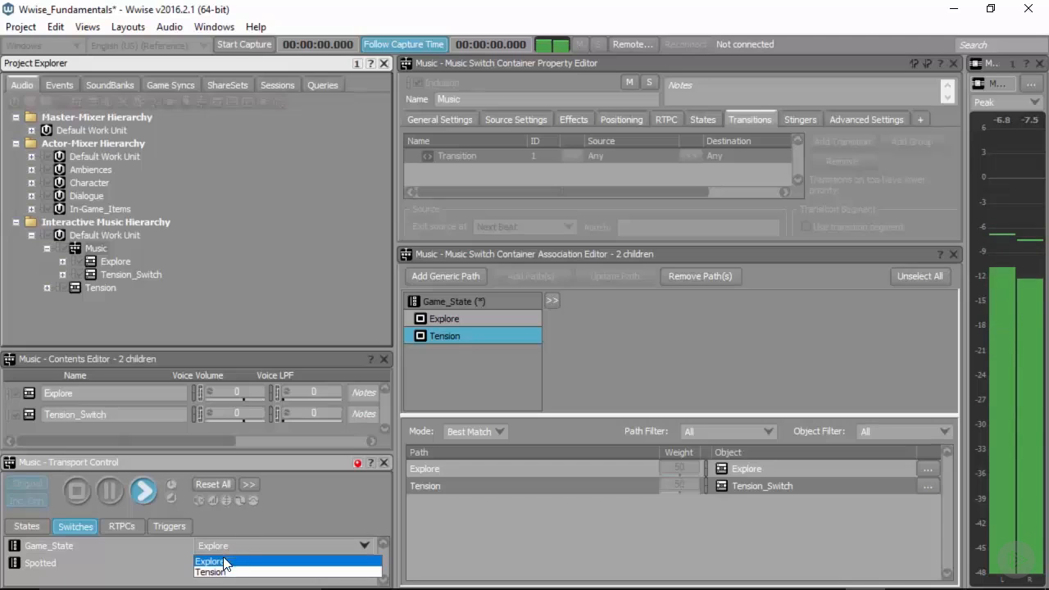
left_click(219, 569)
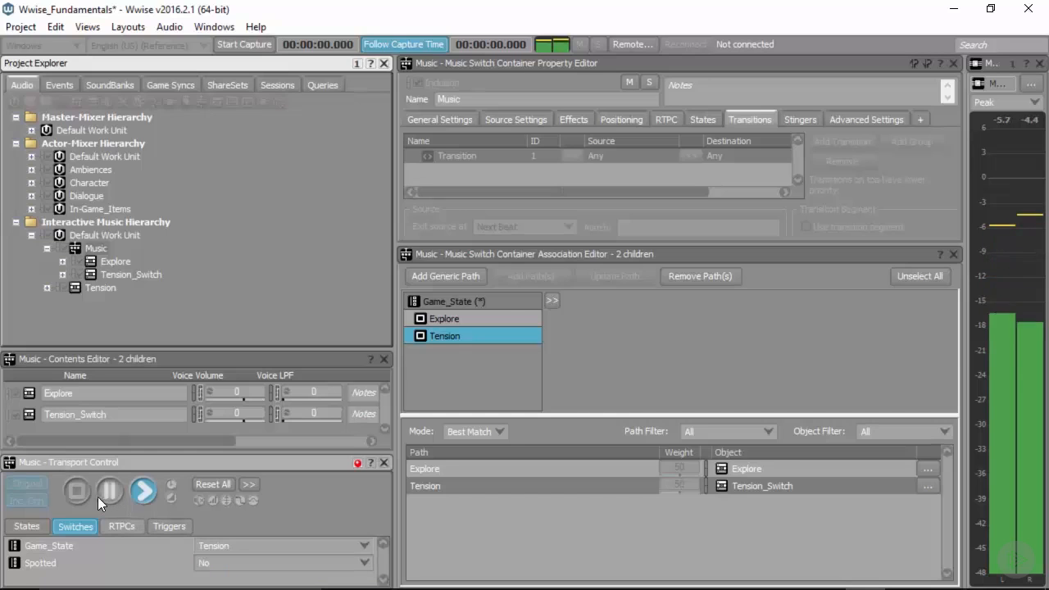
left_click(75, 492)
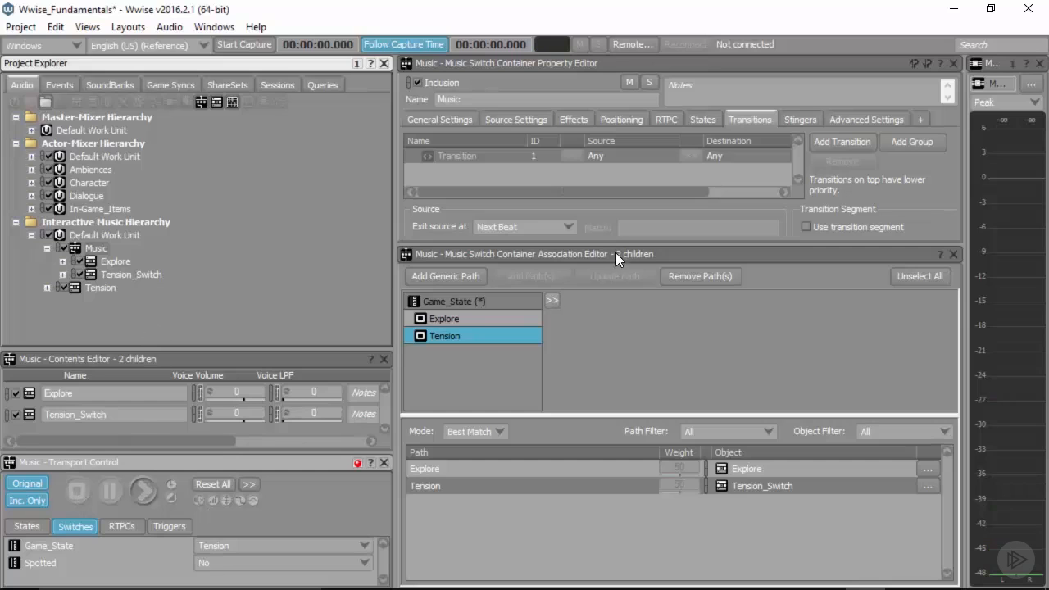
Step: Set the Any-to-Any transition's destination sync to Same Time as Playing Segment
left_click_drag(618, 247, 632, 455)
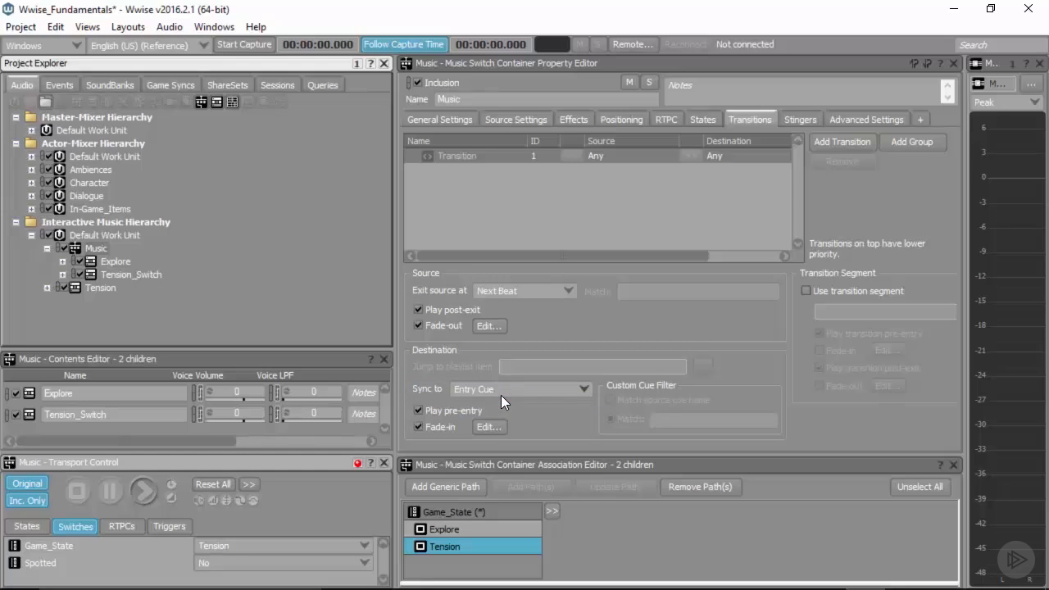
left_click(473, 389)
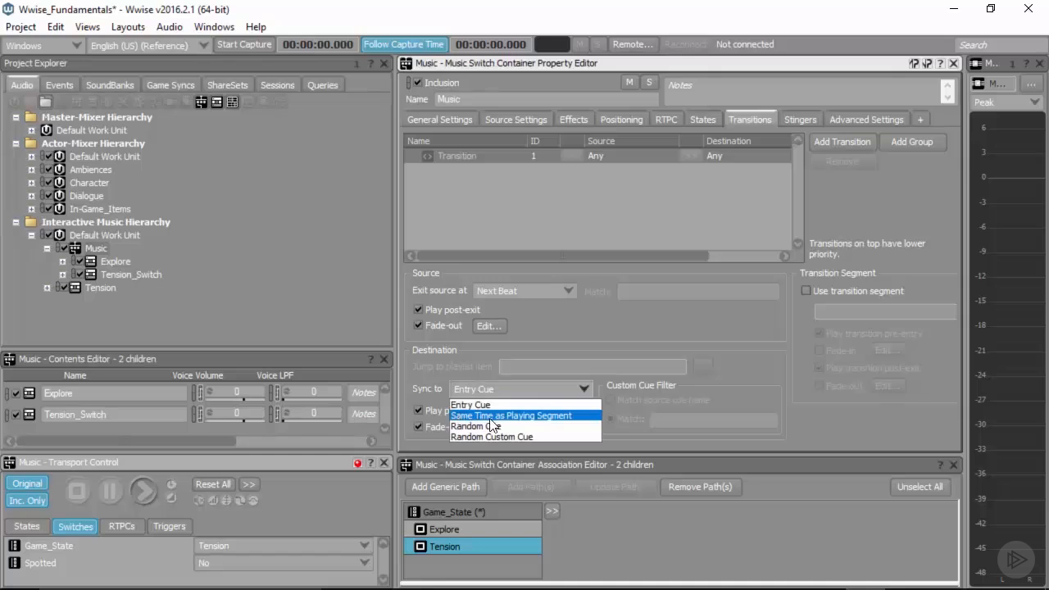
left_click(558, 416)
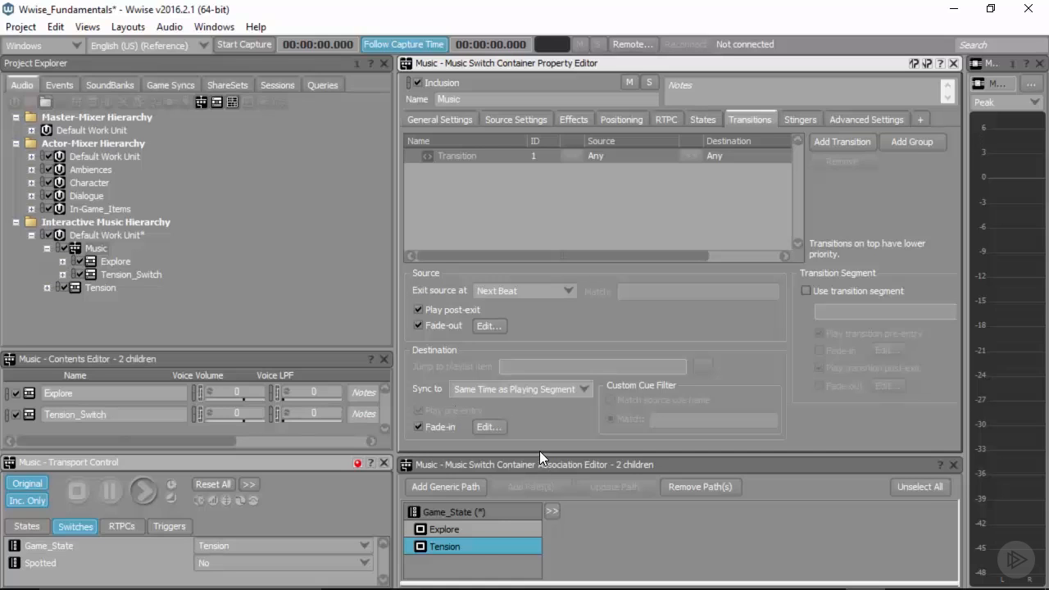
Step: Audition the Music container with Game_State on Explore, switching it to Tension during playback
left_click(268, 545)
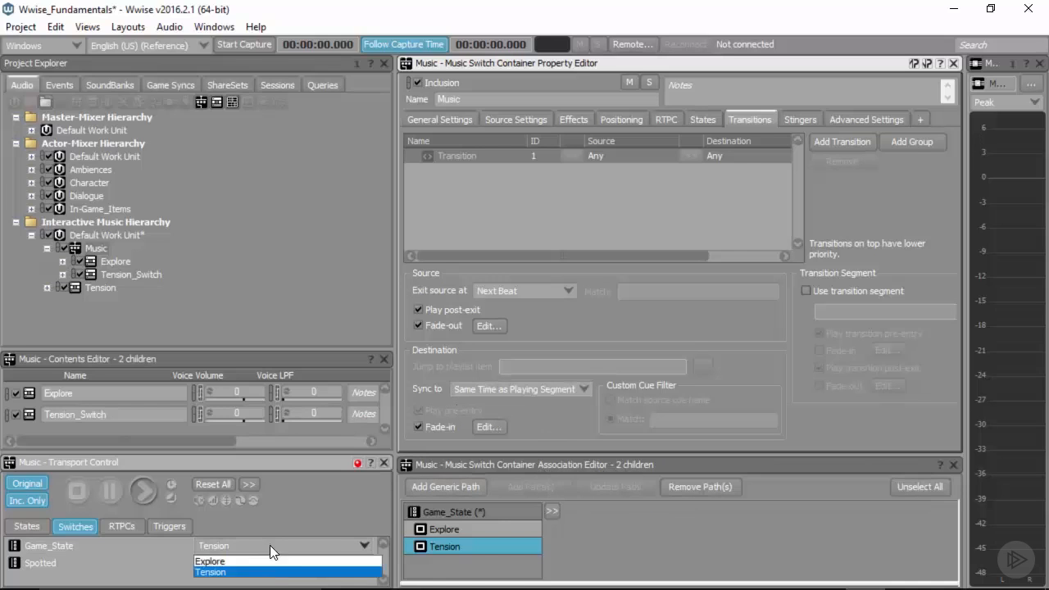
left_click(265, 561)
key("space")
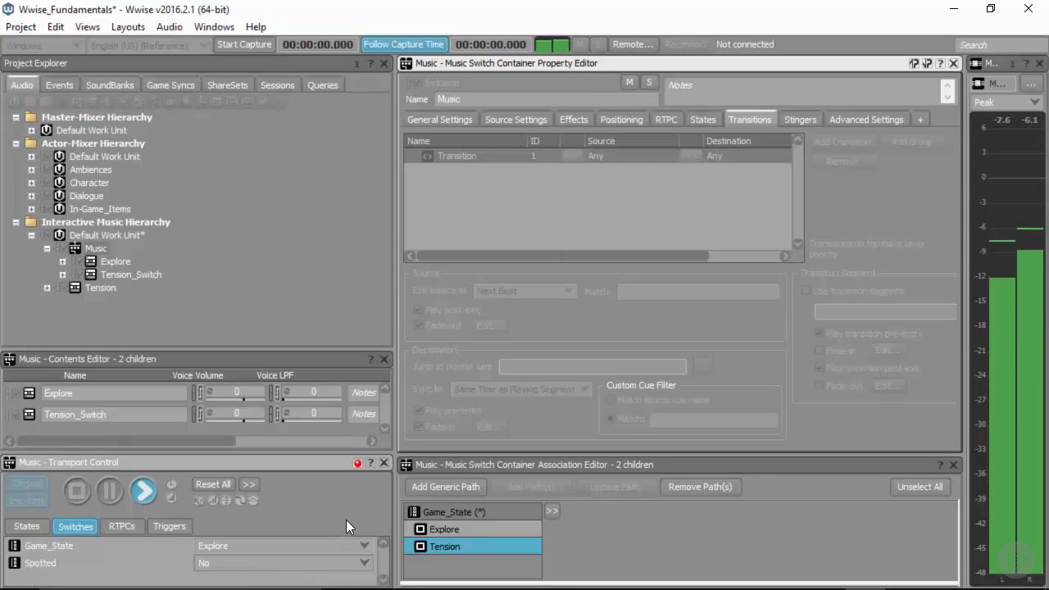
left_click(316, 545)
left_click(282, 566)
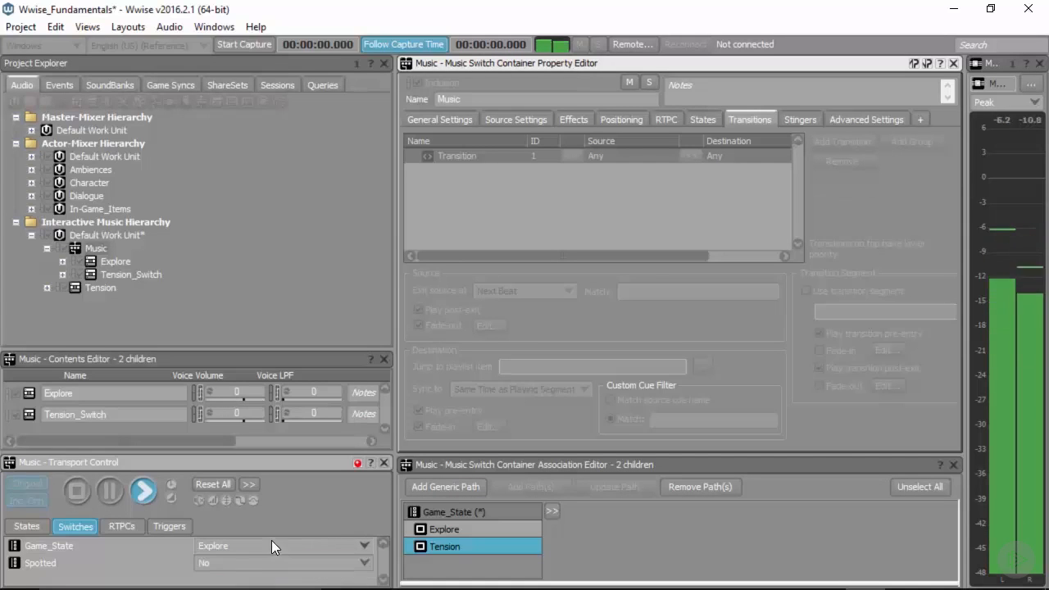
left_click(271, 542)
left_click(258, 574)
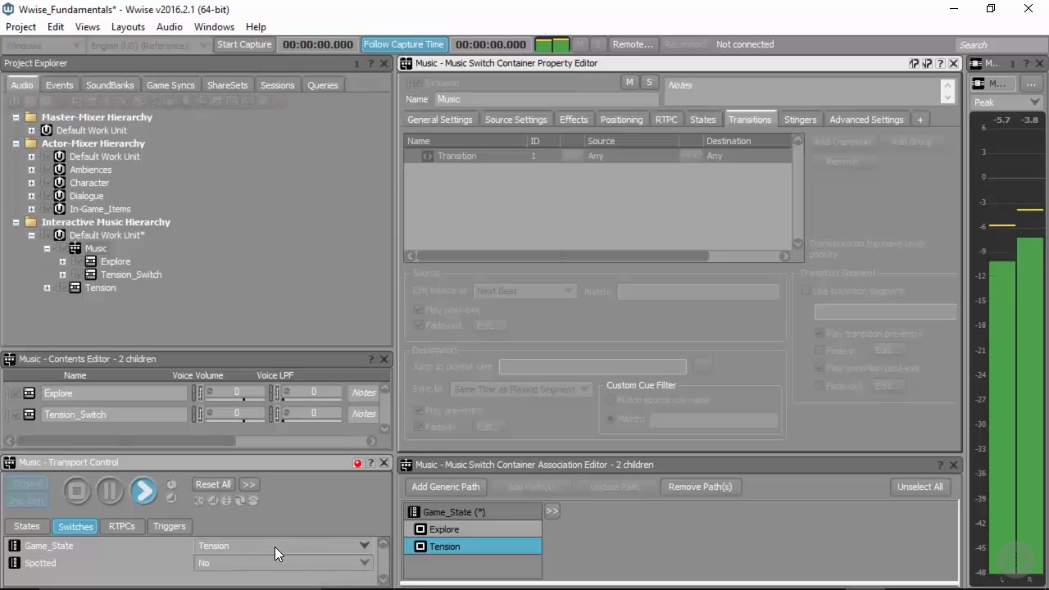
Step: Switch Game_State to Explore, Tension and Explore again during playback, then stop and save the project
left_click(274, 546)
left_click(257, 562)
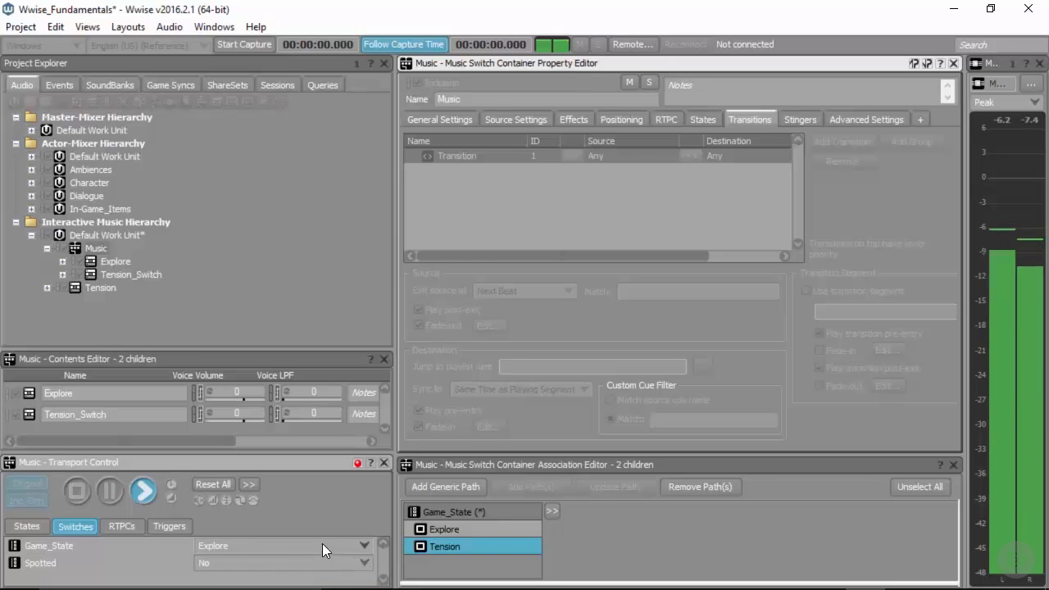
left_click(322, 544)
left_click(293, 576)
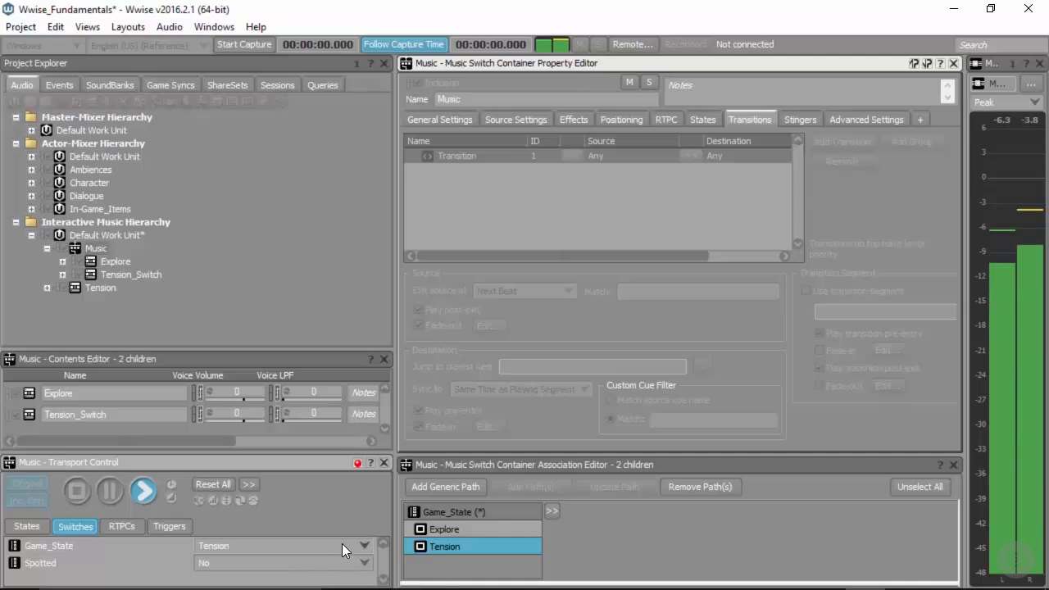
left_click(342, 543)
left_click(319, 562)
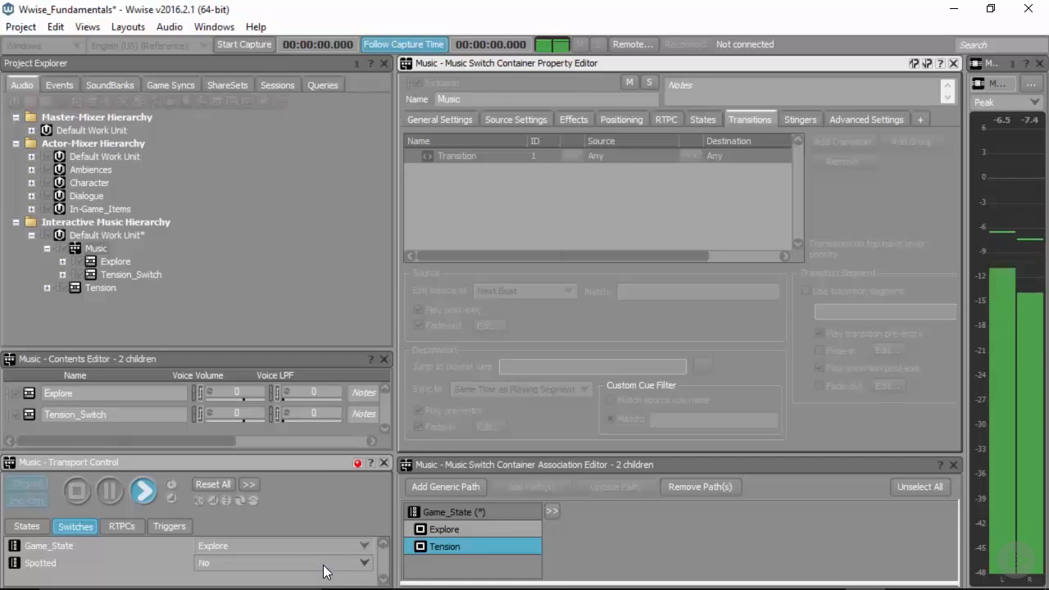
left_click(77, 490)
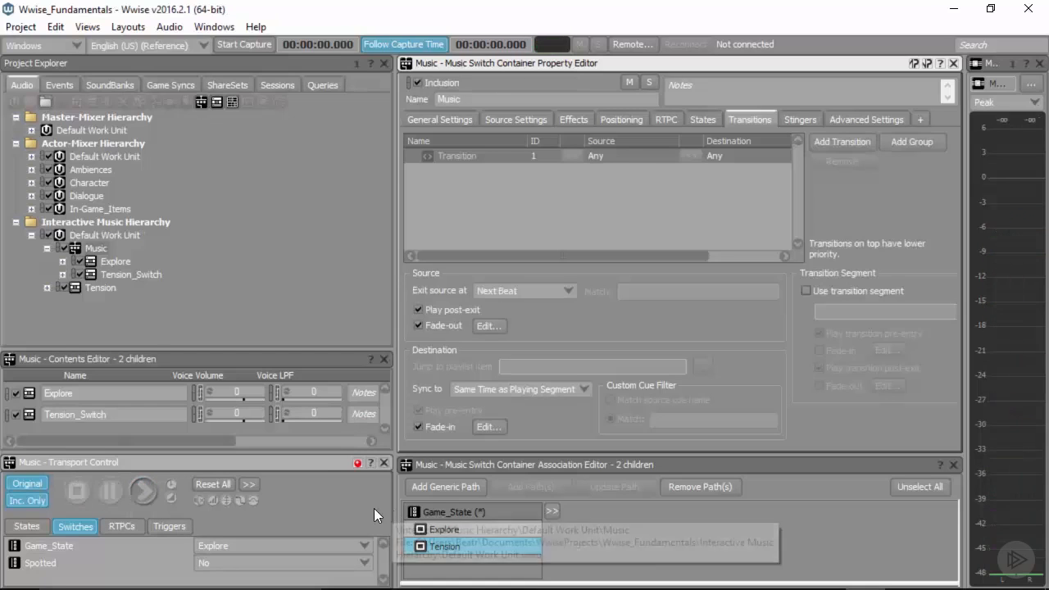
key("ctrl+s")
Step: Add the Spotted switch group beside Game_State in the Music container's association editor
left_click(91, 248)
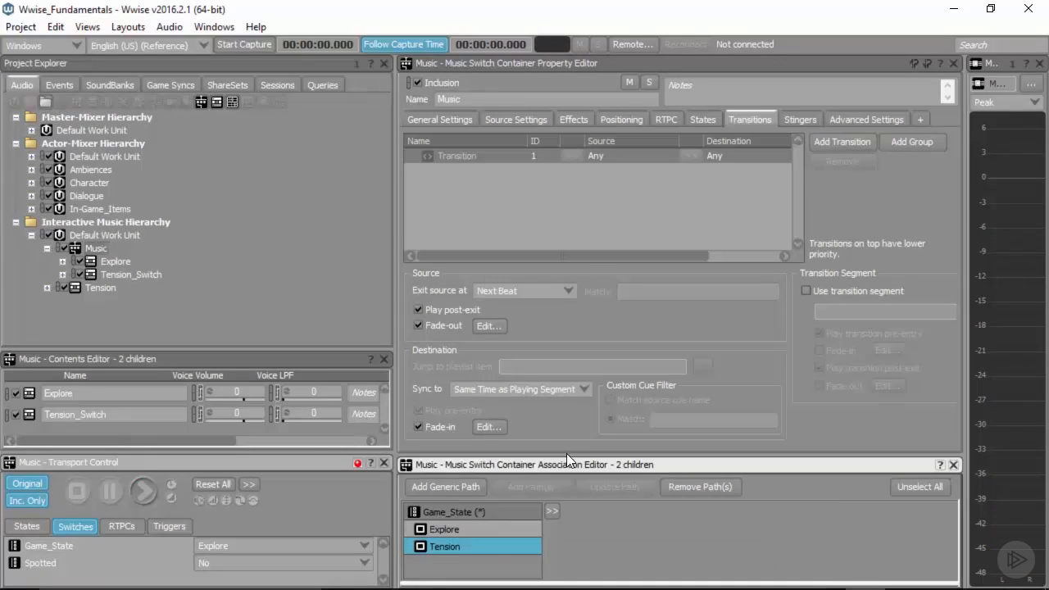
left_click_drag(567, 456, 526, 326)
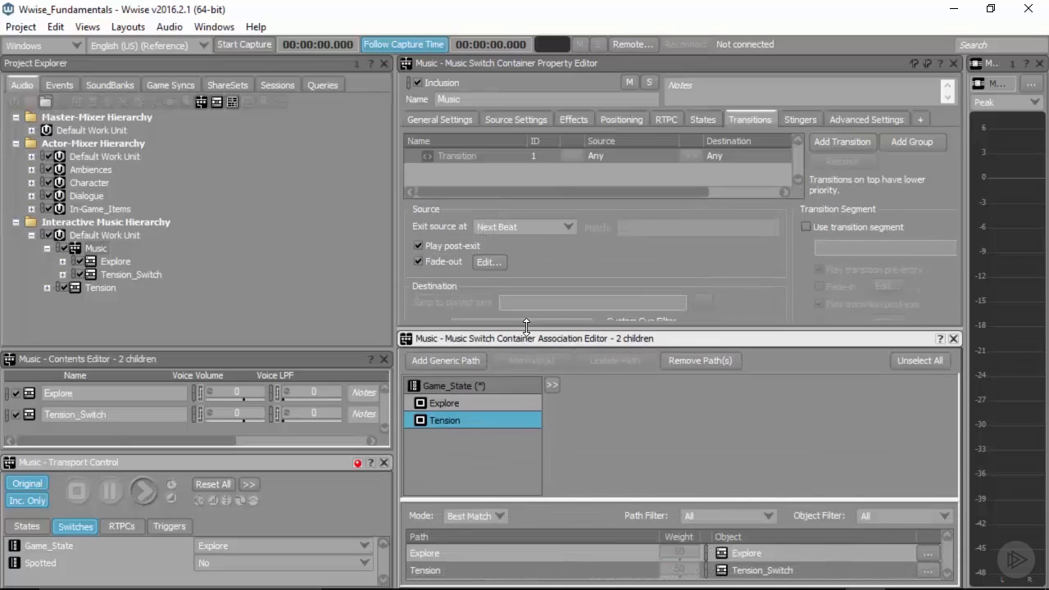
left_click(547, 383)
mouse_move(636, 386)
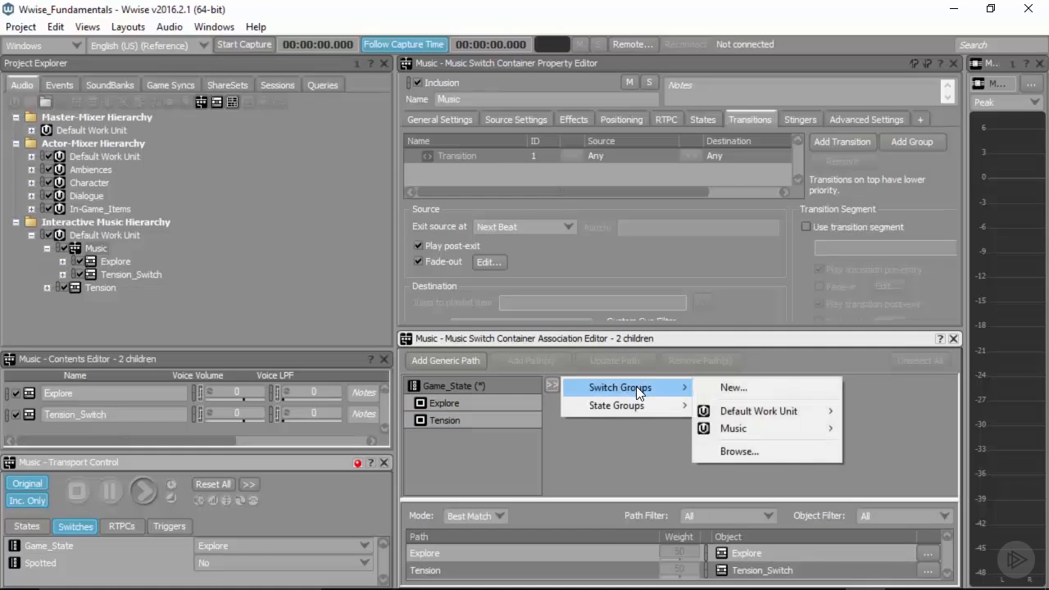
mouse_move(622, 409)
mouse_move(743, 426)
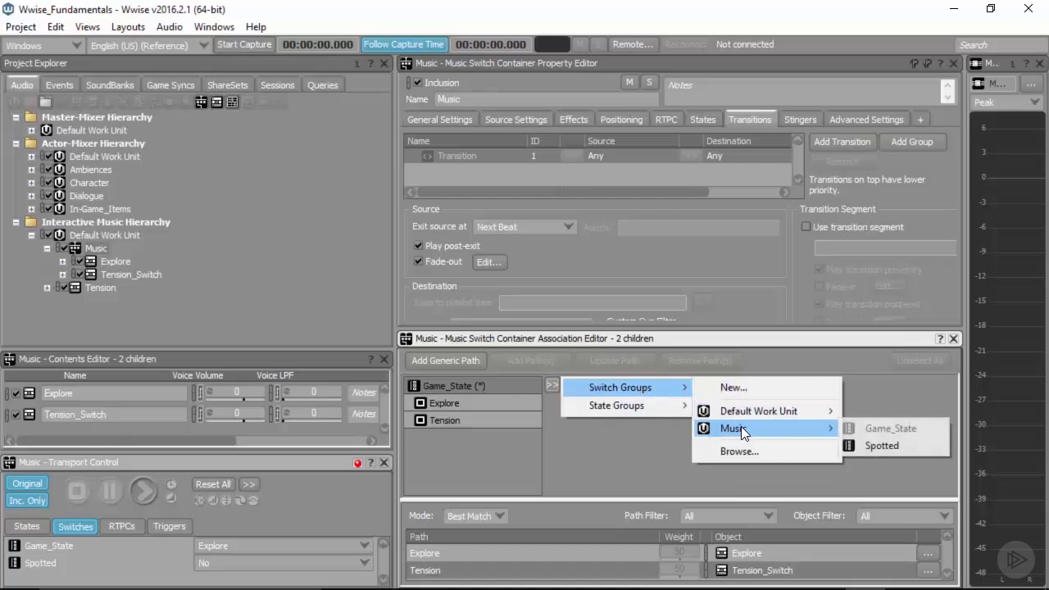
left_click(887, 447)
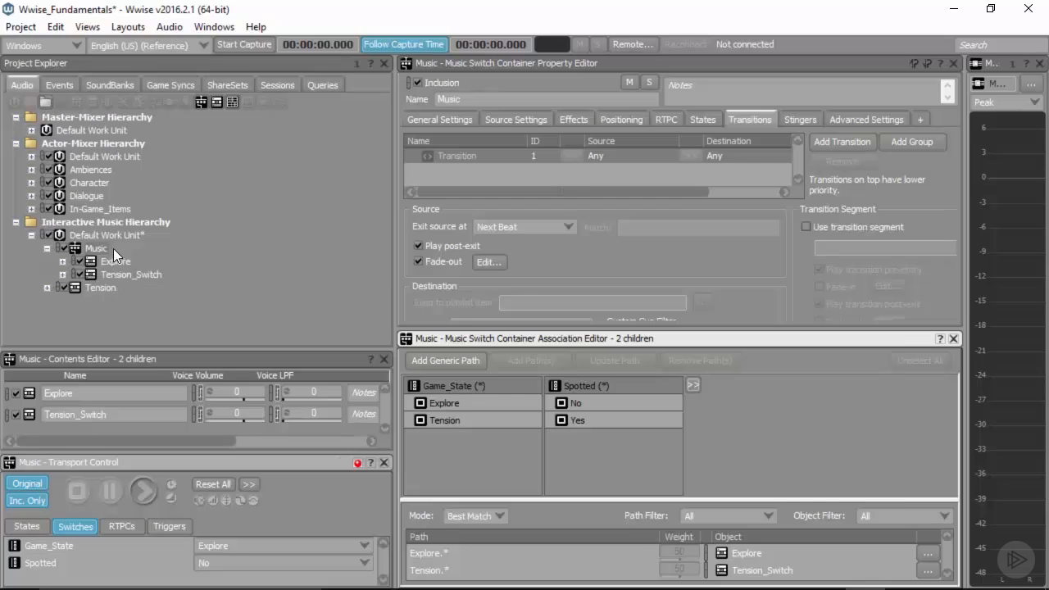
Step: Add association paths for Tension combined with Spotted No and Tension combined with Spotted Yes
left_click(661, 418)
left_click(447, 300)
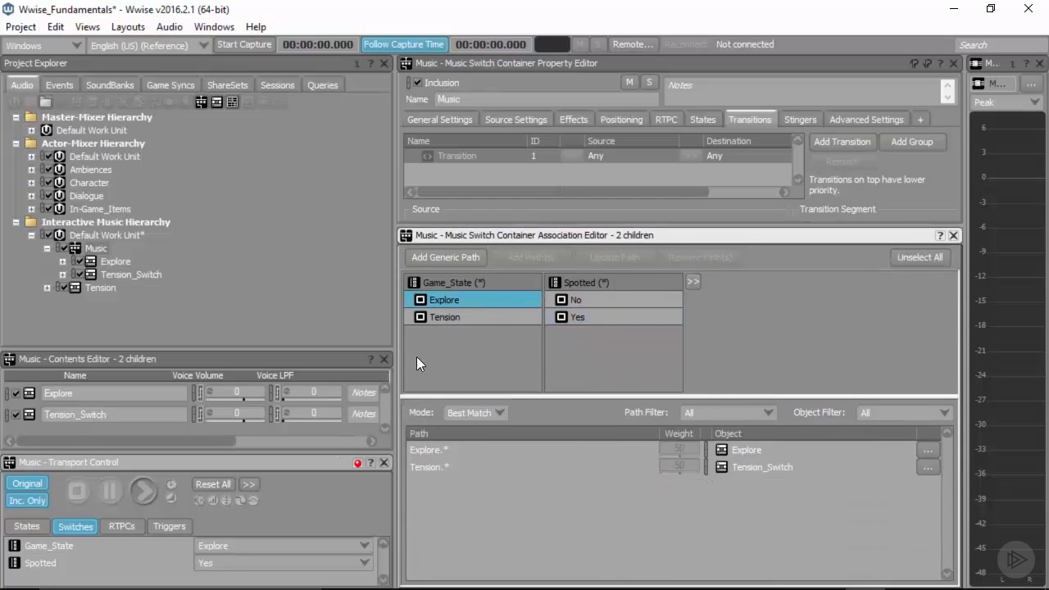
left_click(451, 317)
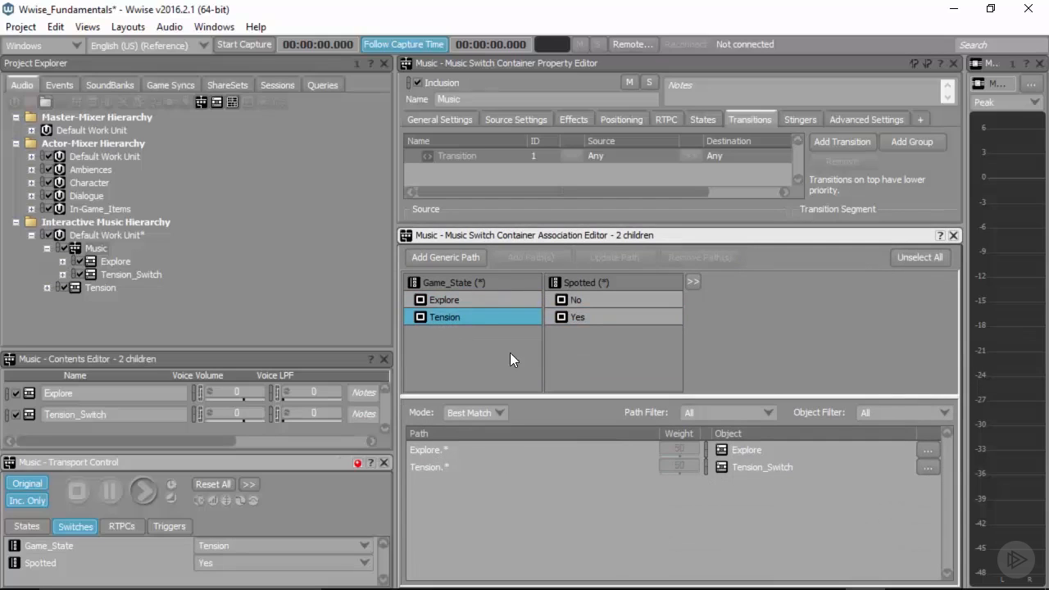
left_click(577, 301)
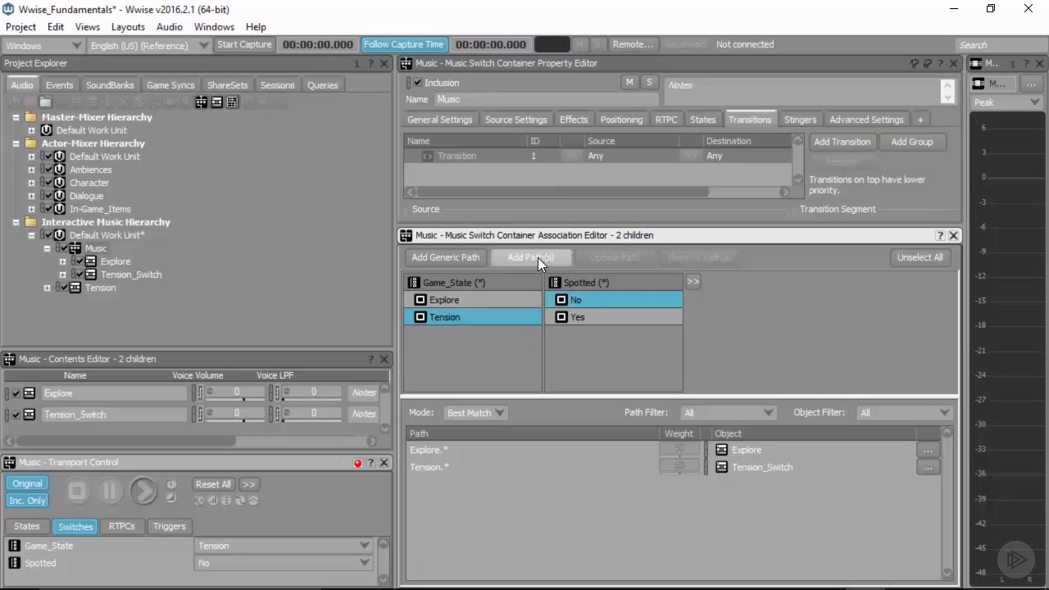
left_click(533, 257)
left_click(581, 317)
left_click(533, 258)
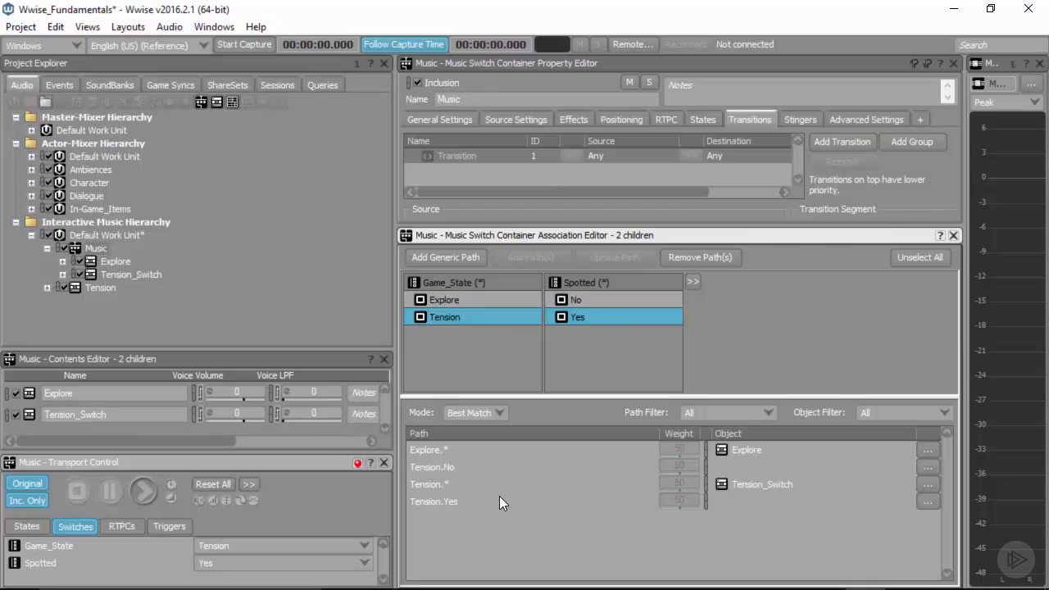
Step: Undo both added paths, remove the Spotted switch group from the Music container's associations, and save the project
key("ctrl+z")
key("ctrl+z")
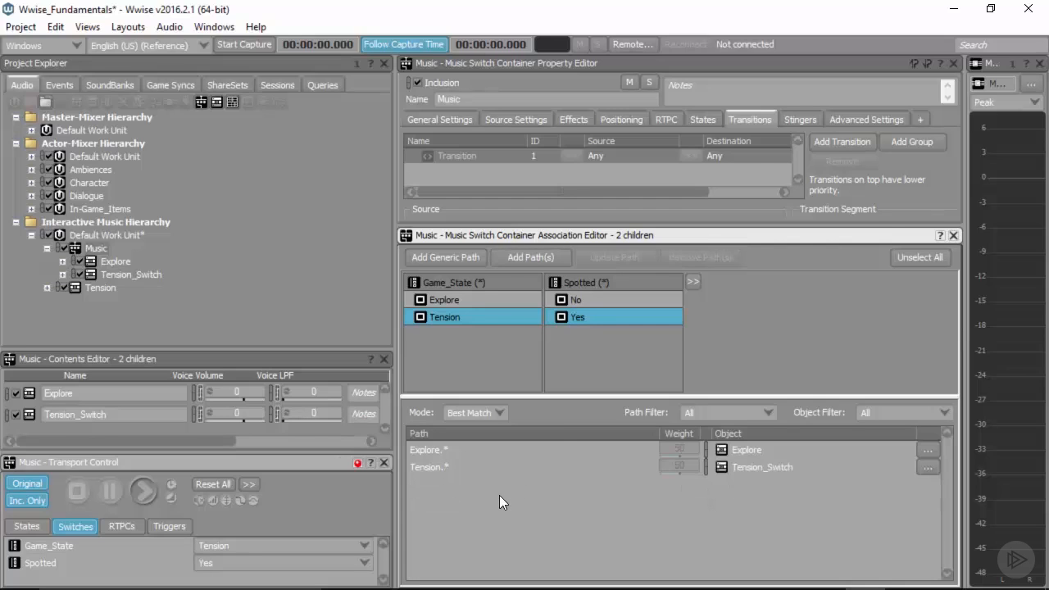
left_click(650, 284)
key("Delete")
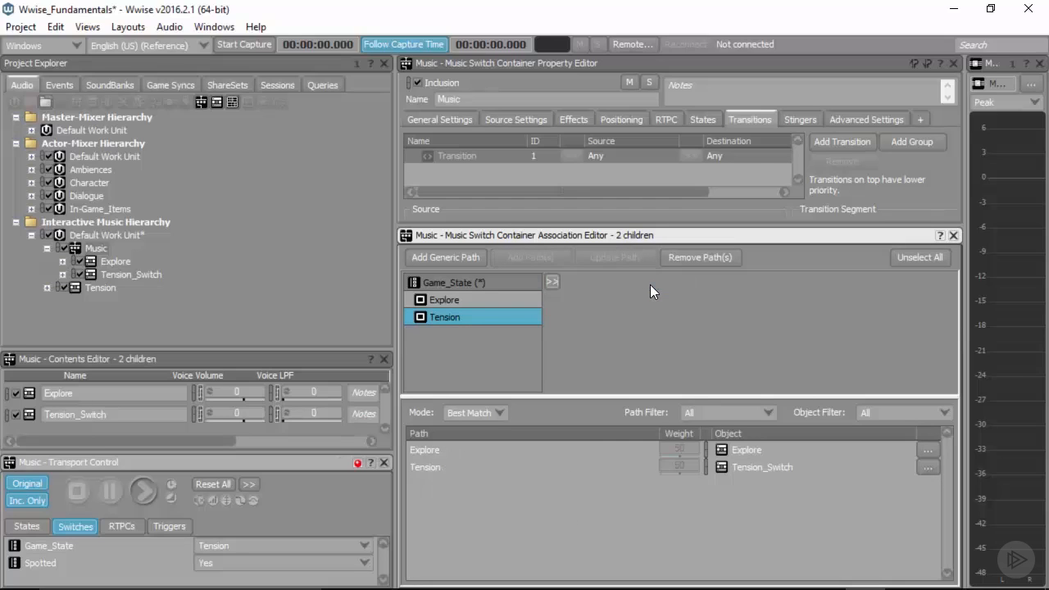
key("ctrl+s")
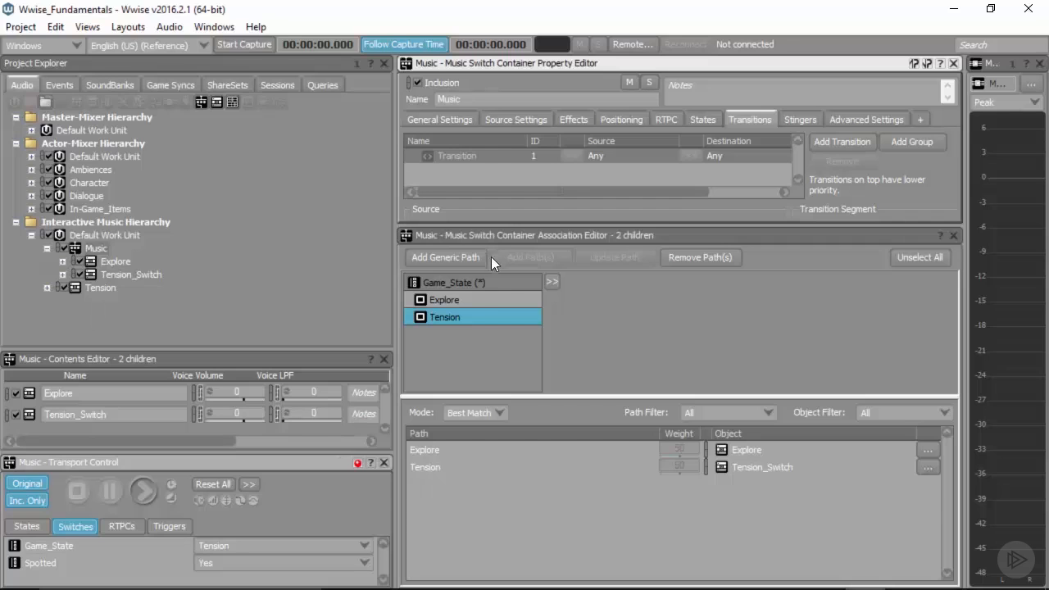
Step: Enable the transition segment on the Any-to-Any transition, and add a transition from Explore to Tension_Switch with its transition segment enabled
left_click_drag(576, 223, 595, 416)
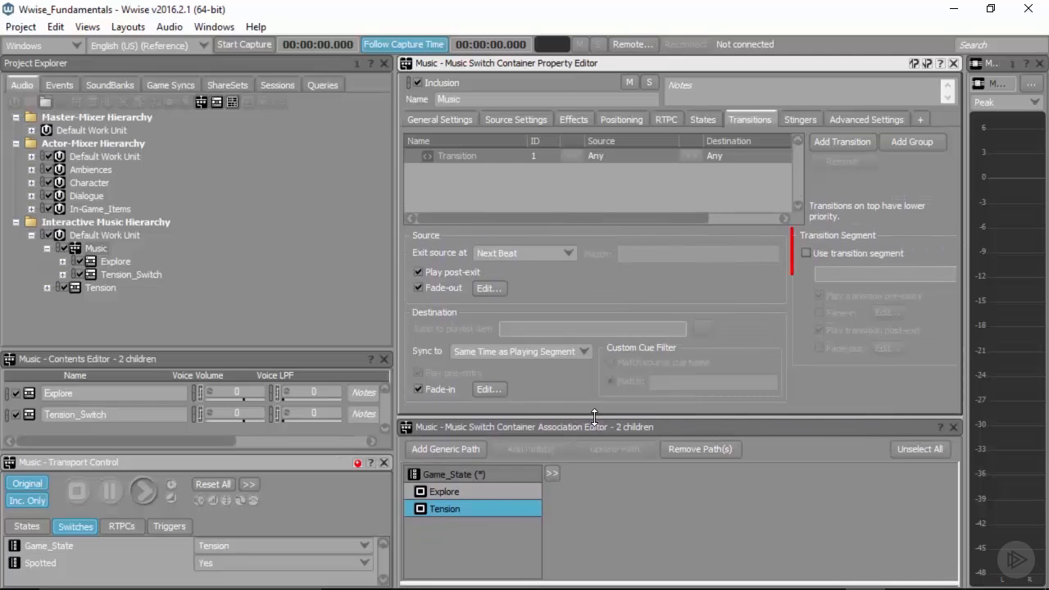
left_click(806, 253)
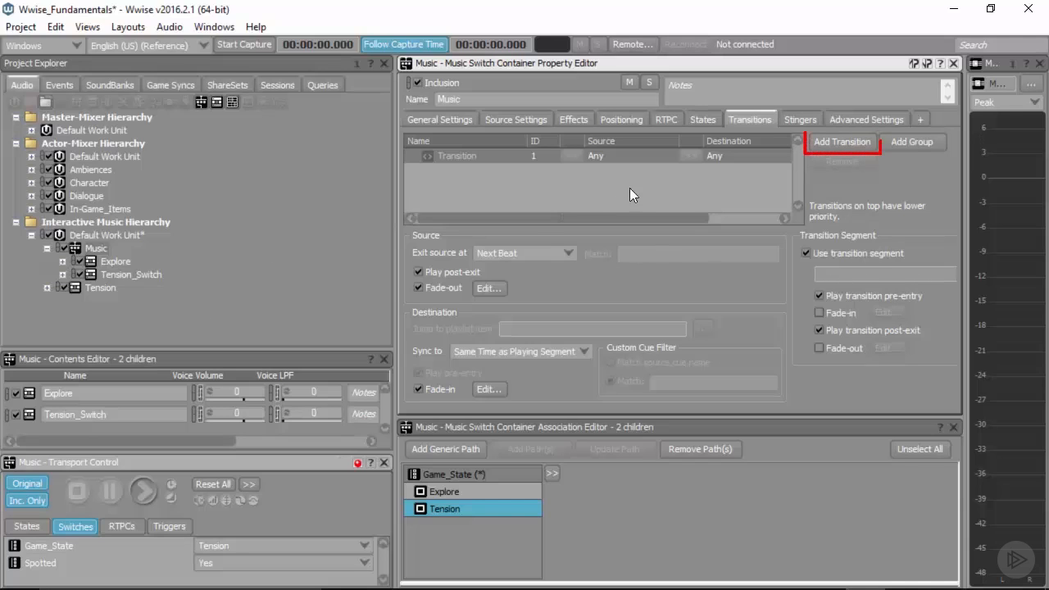
left_click(820, 142)
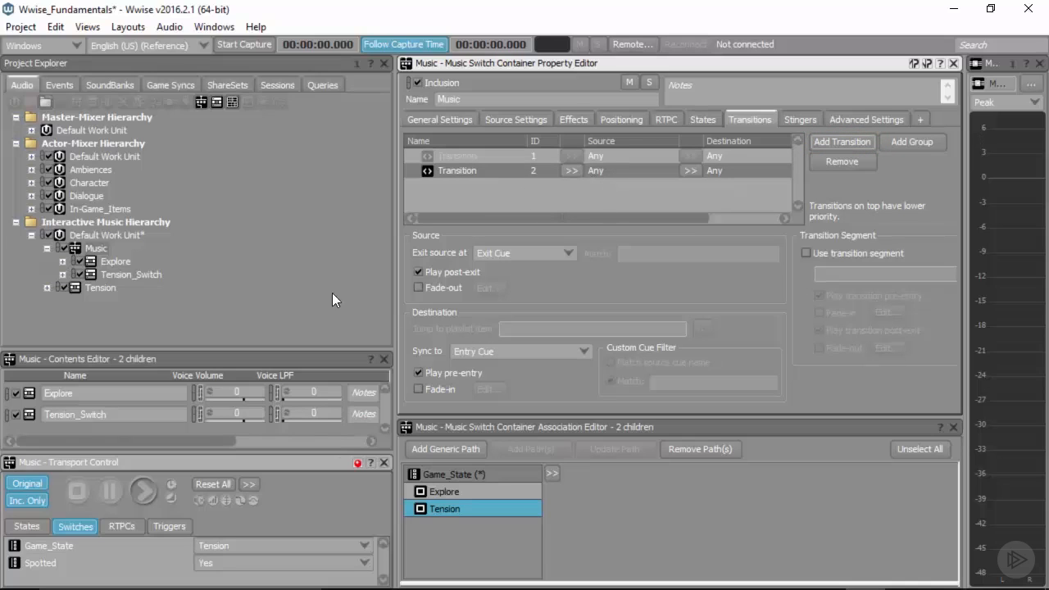
left_click_drag(120, 265, 598, 170)
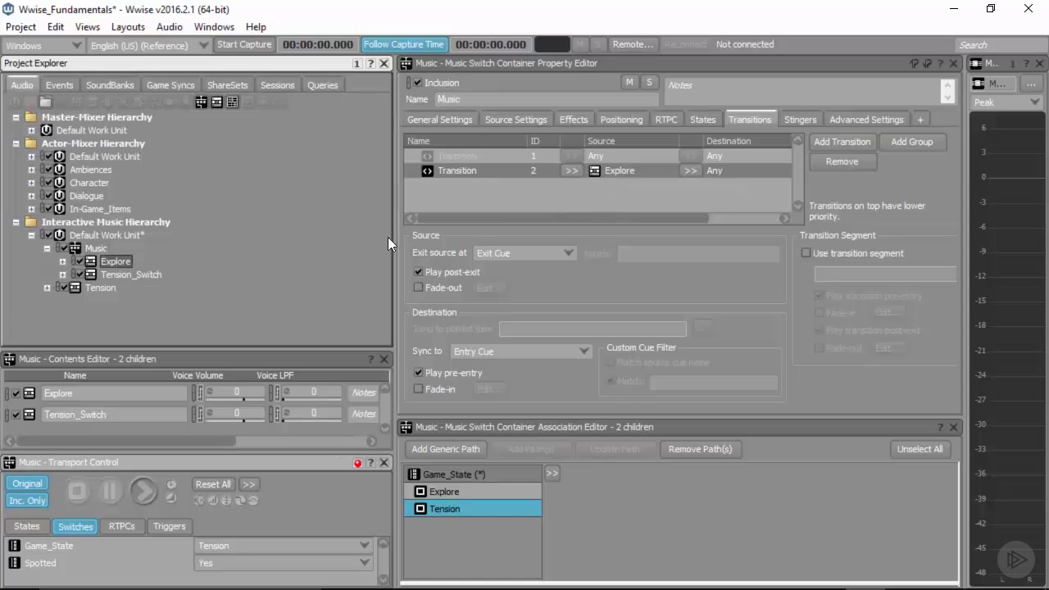
left_click_drag(132, 271, 723, 172)
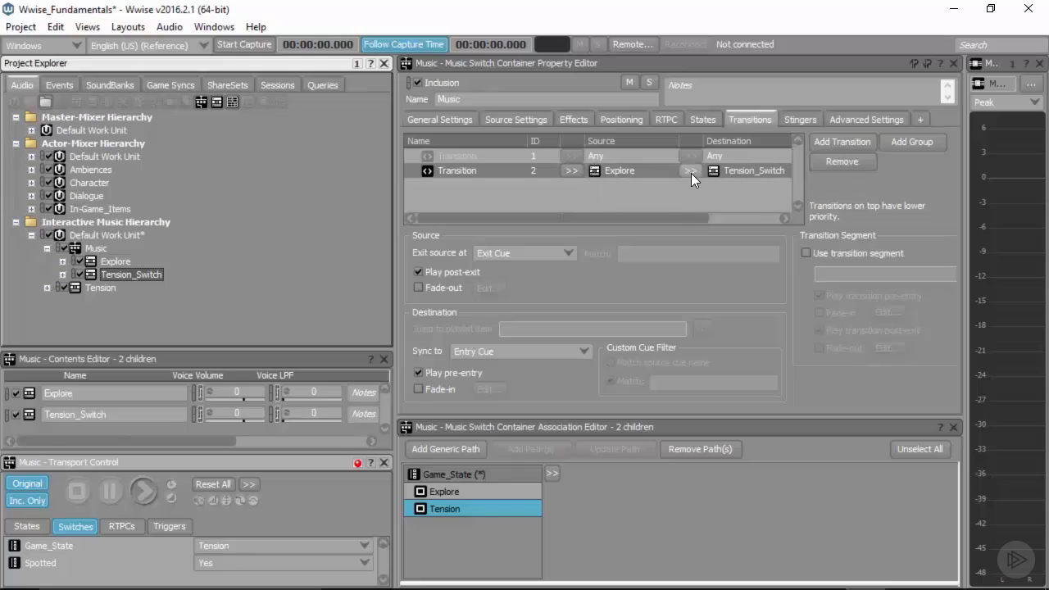
left_click(806, 253)
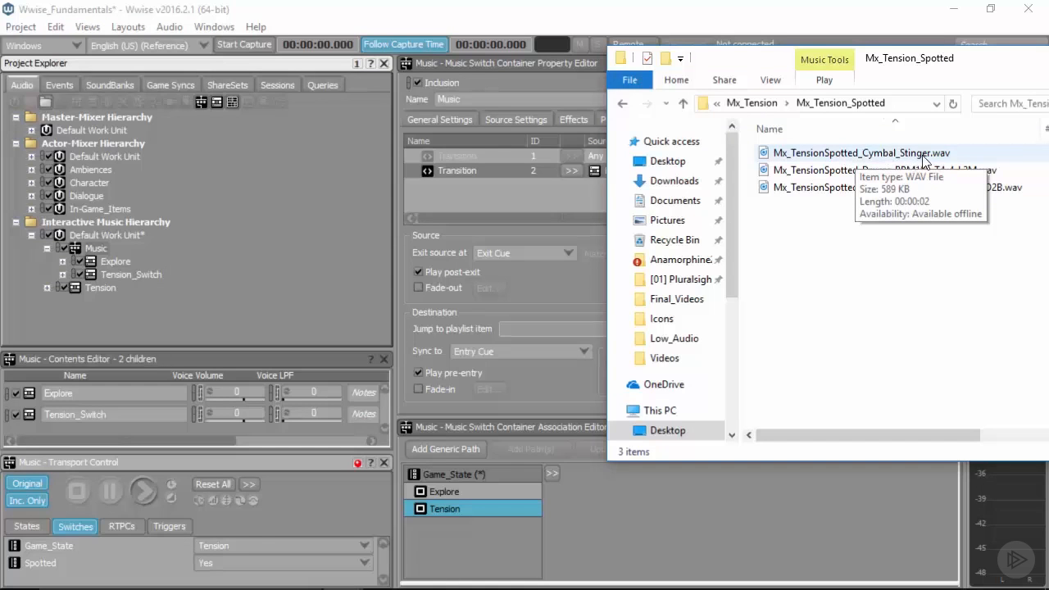
Step: Import Mx_TensionSpotted_Cymbal_Stinger.wav as a Music Segment into the Interactive Music Hierarchy's Default Work Unit and open it
left_click_drag(856, 155, 118, 232)
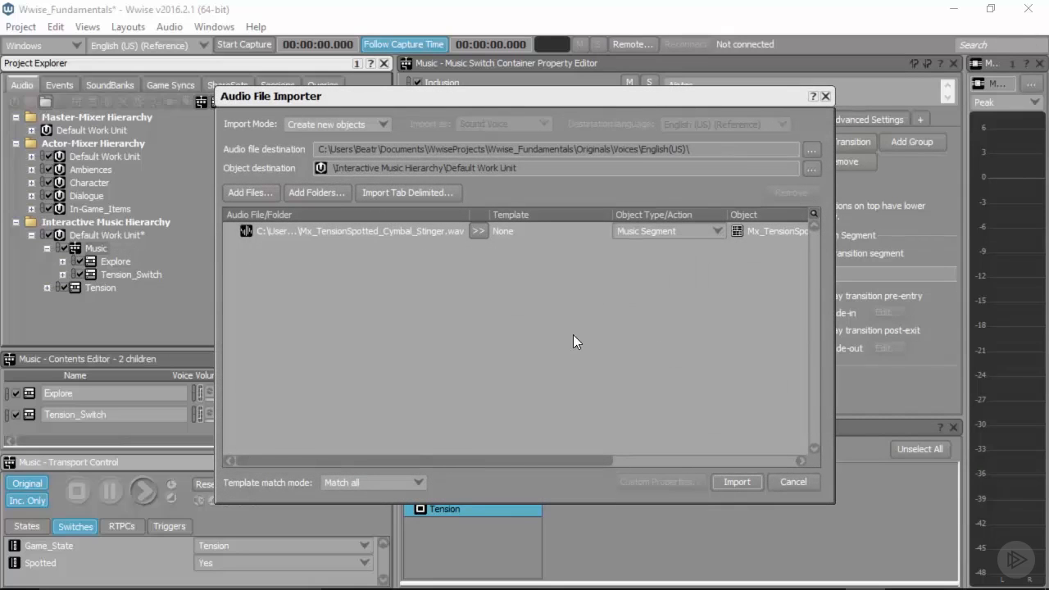
left_click(737, 482)
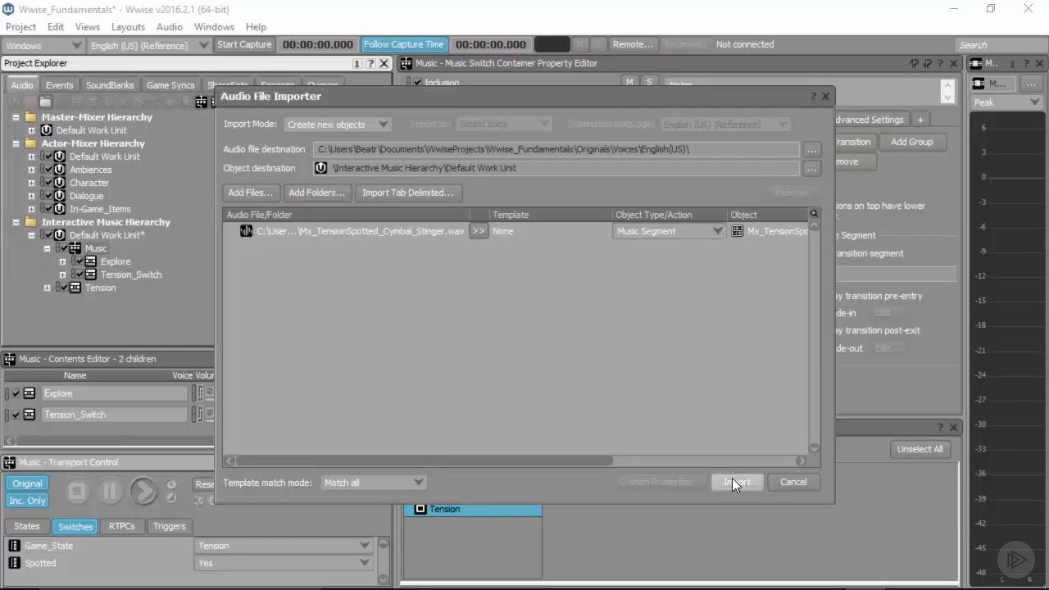
left_click(102, 300)
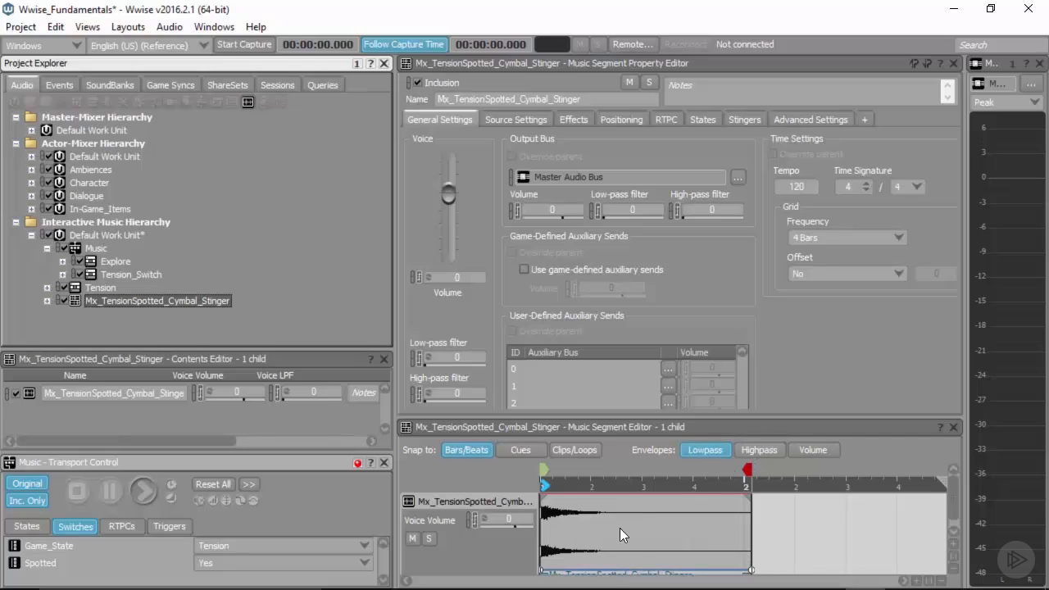
Step: Move the cymbal stinger segment's exit cue to the segment's start and set its tempo to 105
mouse_move(747, 469)
left_mouse_down()
mouse_move(534, 461)
mouse_move(540, 472)
left_mouse_up()
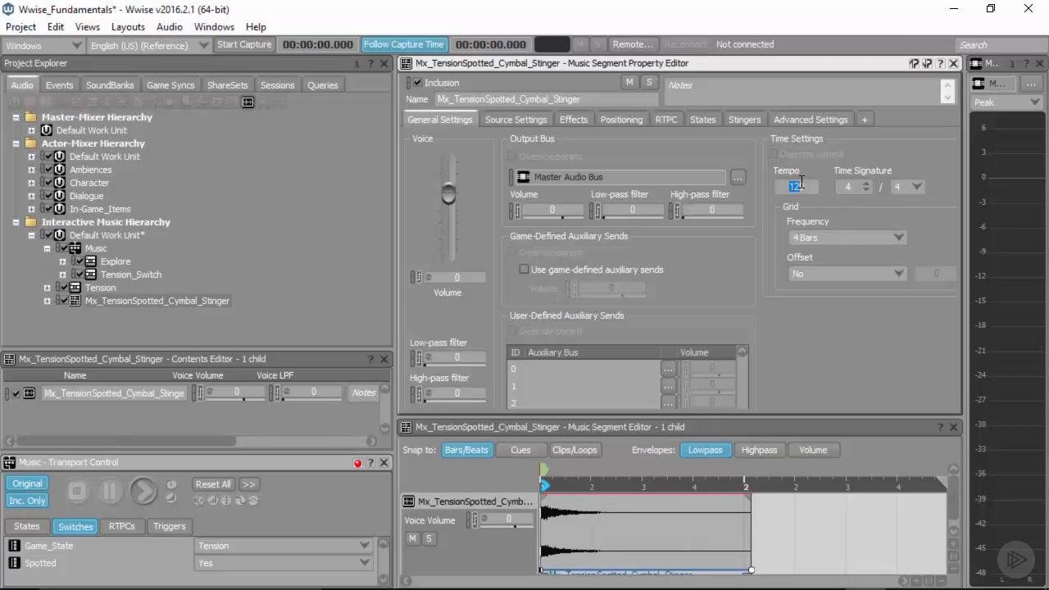
type("105")
key("Return")
Step: Assign Mx_TensionSpotted_Cymbal_Stinger as the transition segment of the Music container's Explore-to-Tension_Switch transition
left_click(96, 249)
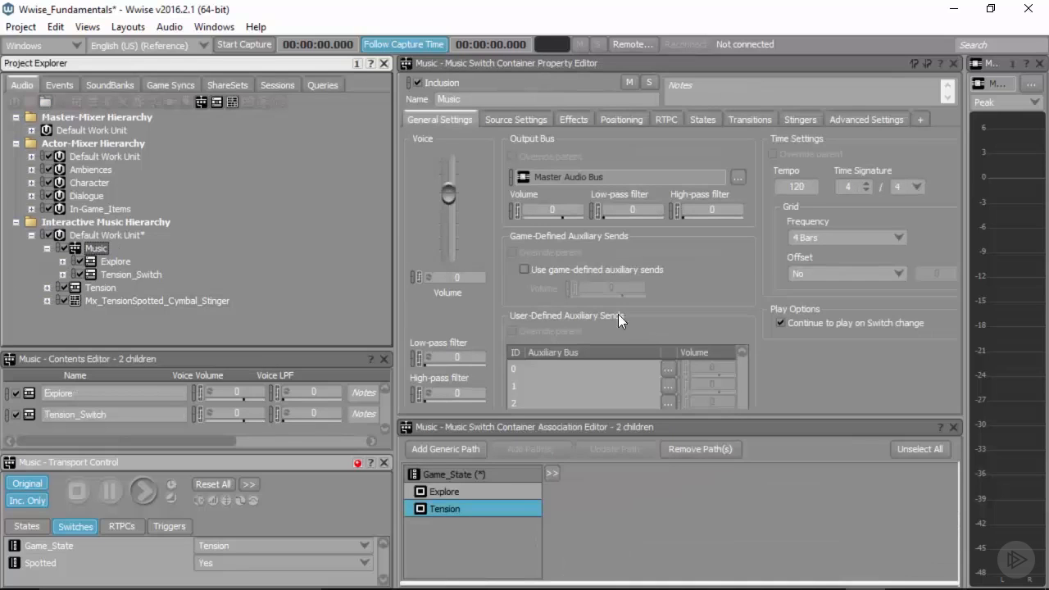
left_click(750, 119)
left_click(626, 172)
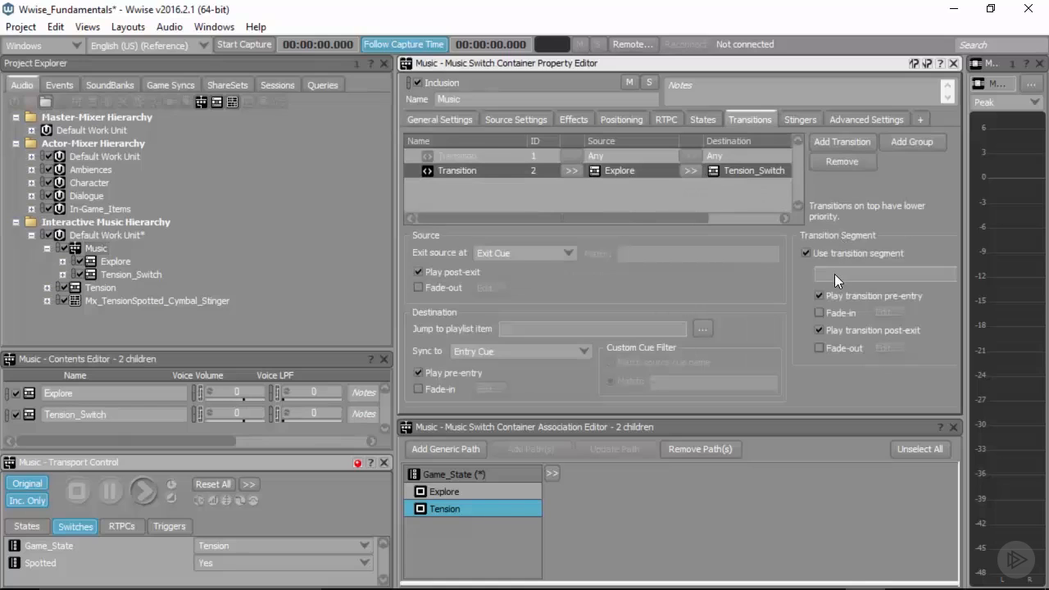
left_click_drag(126, 301, 854, 273)
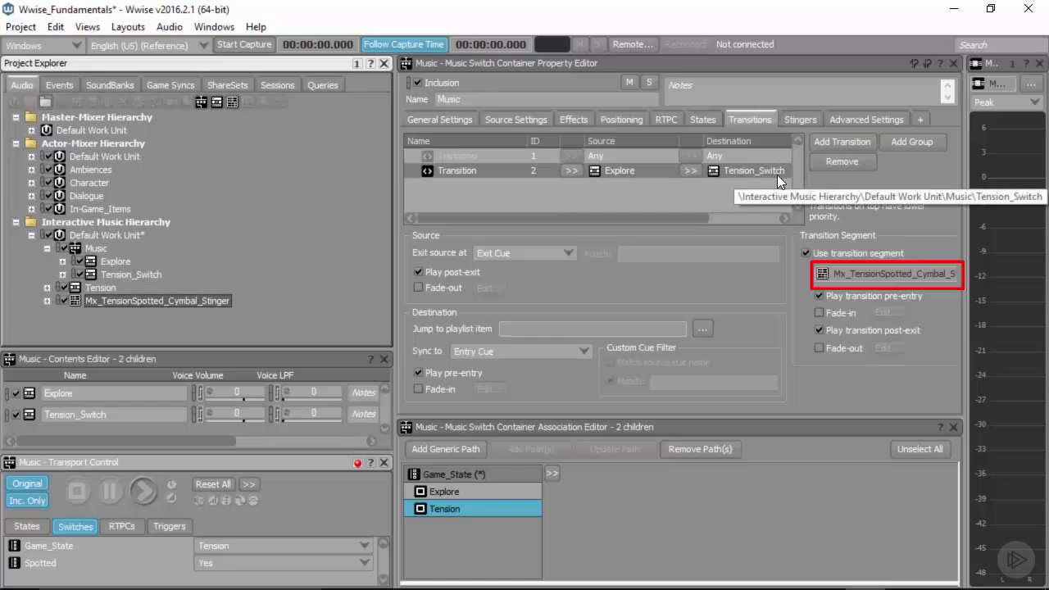
Step: Audition the Music container with Spotted set to No, switching Game_State from Explore to Tension, and reset Game_State to Explore after stopping playback
left_click(227, 545)
left_click(220, 561)
left_click(221, 564)
left_click(215, 536)
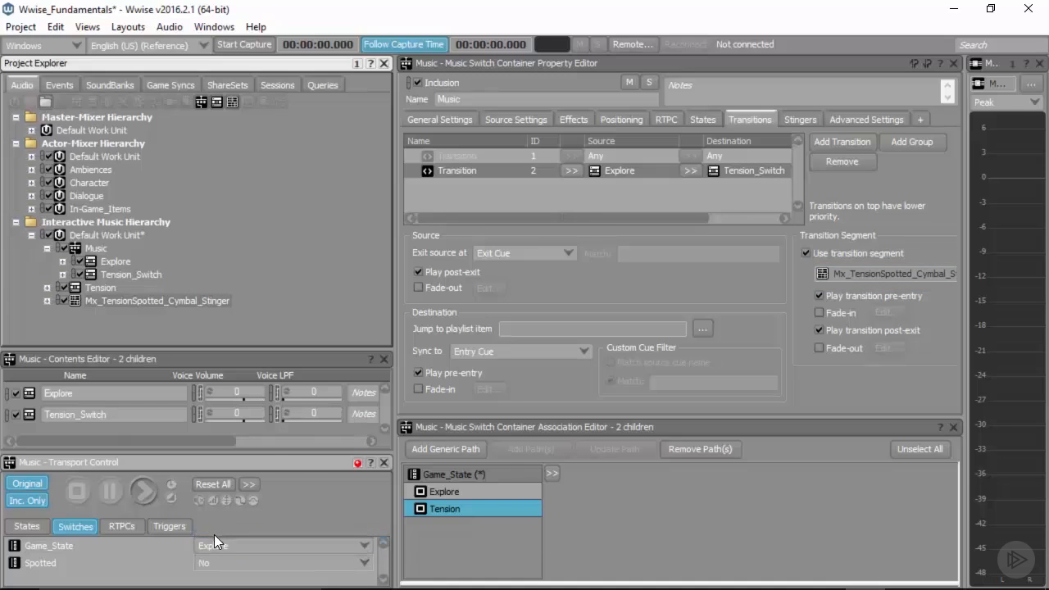
left_click(141, 492)
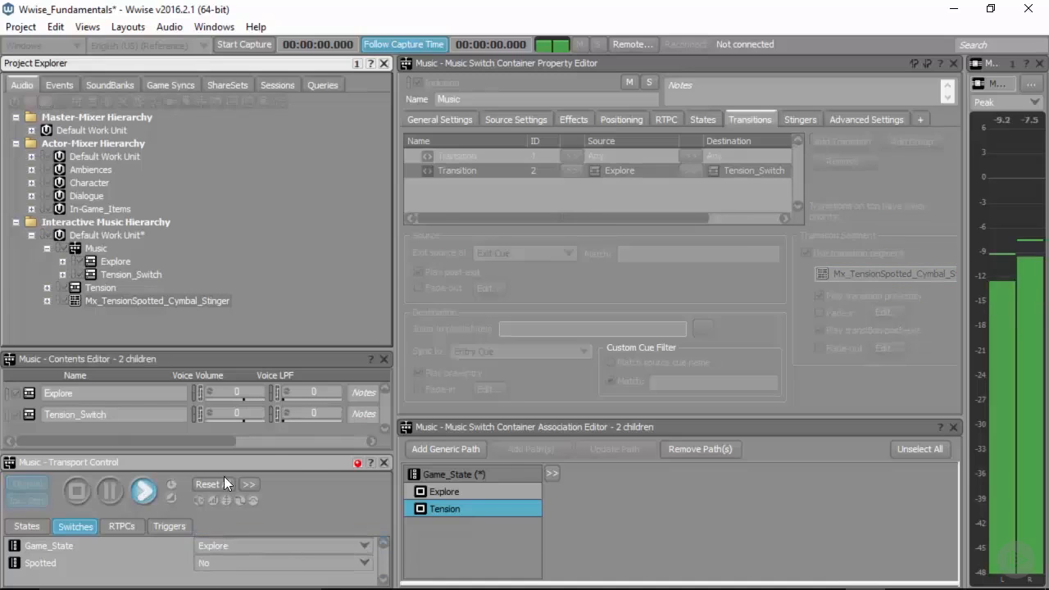
left_click(291, 546)
left_click(280, 572)
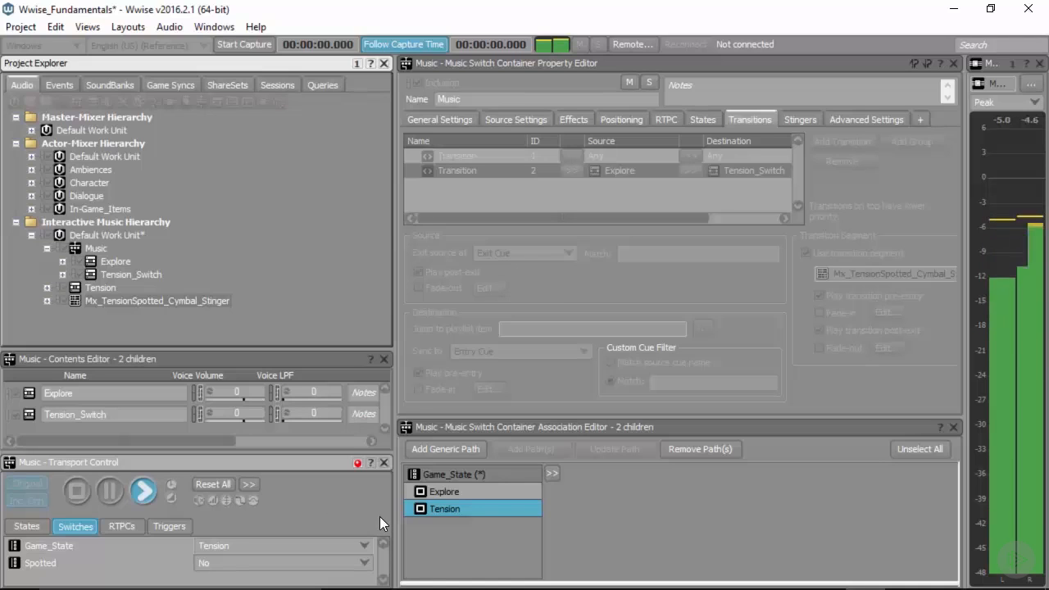
left_click(77, 491)
left_click(284, 541)
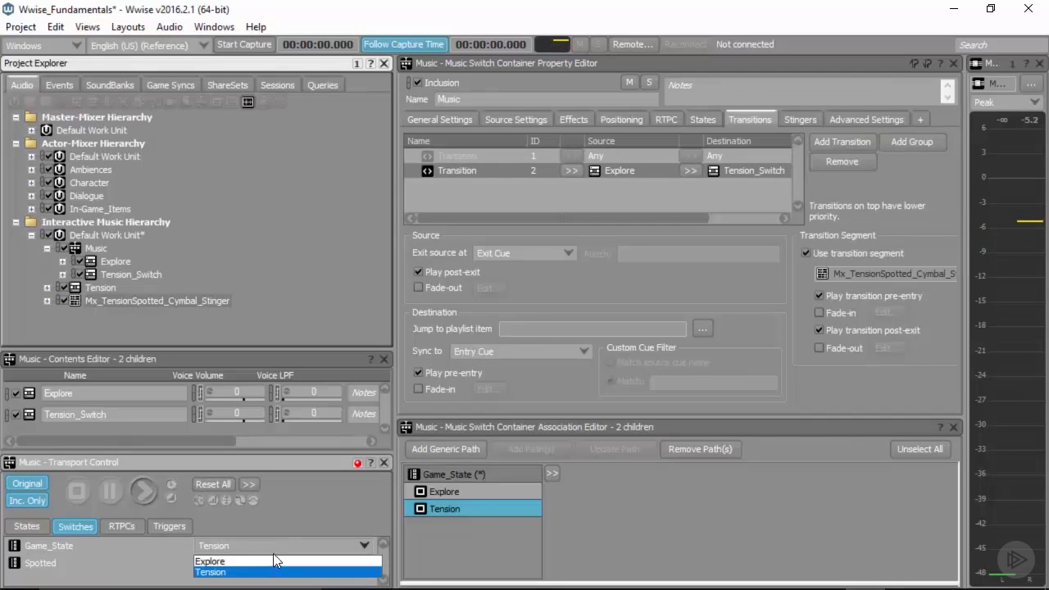
left_click(273, 559)
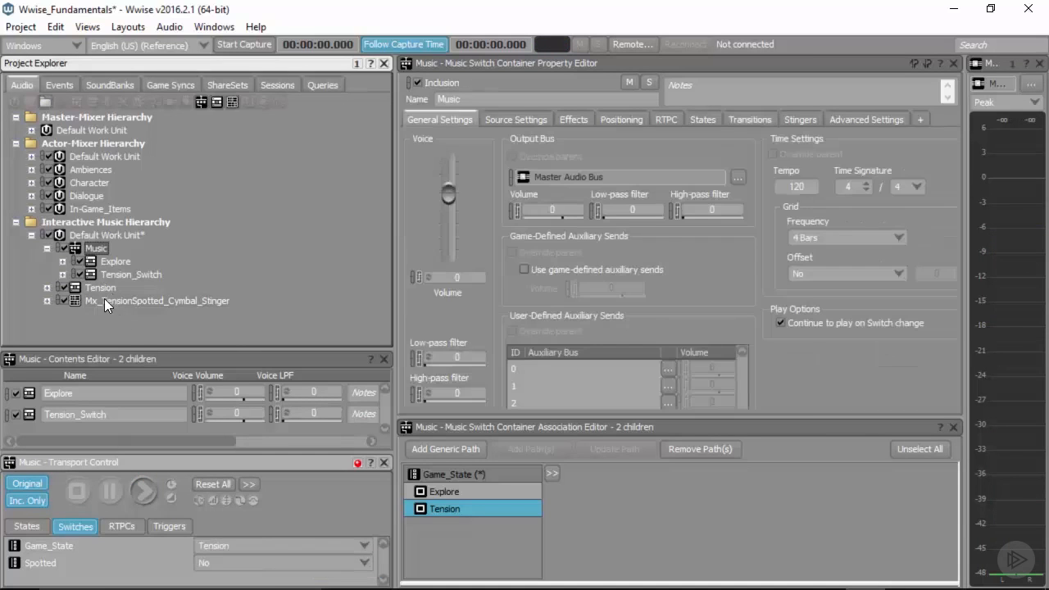
Step: Set the Music container's Explore-to-Tension_Switch transition to exit the source at Next Beat
left_click(751, 120)
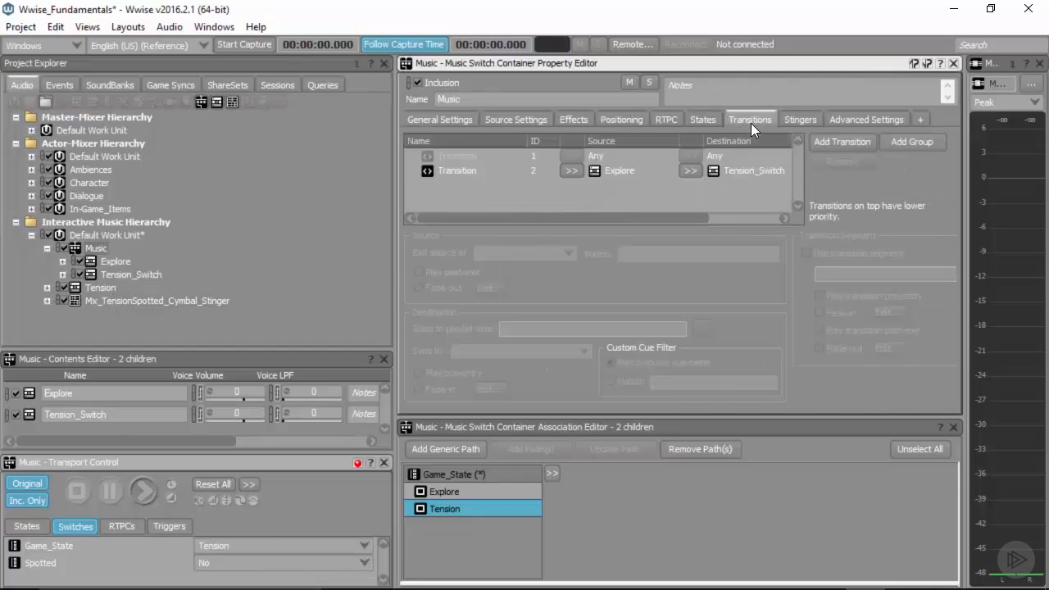
left_click(633, 171)
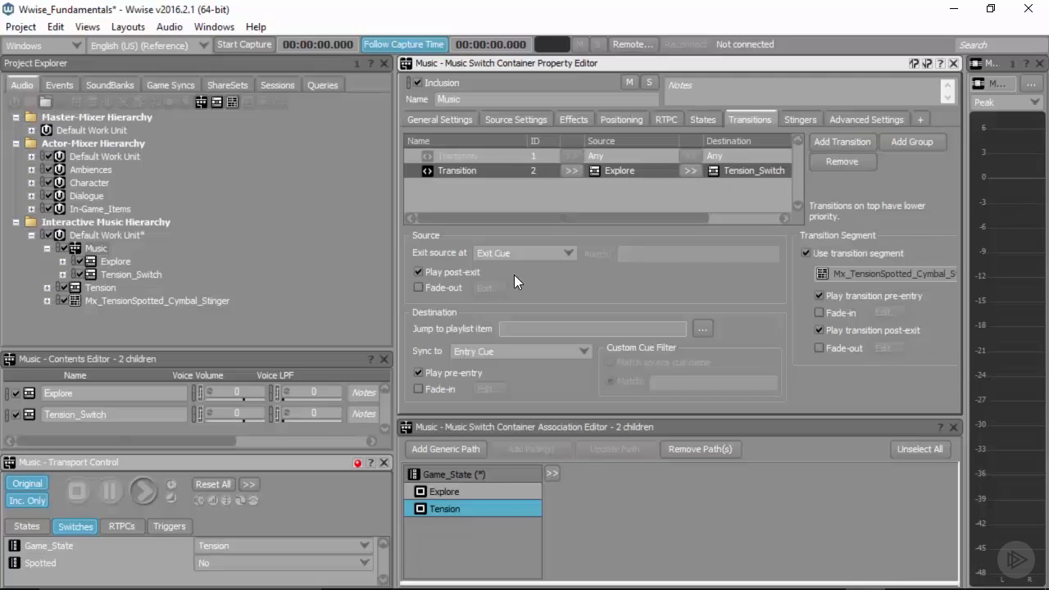
left_click(516, 254)
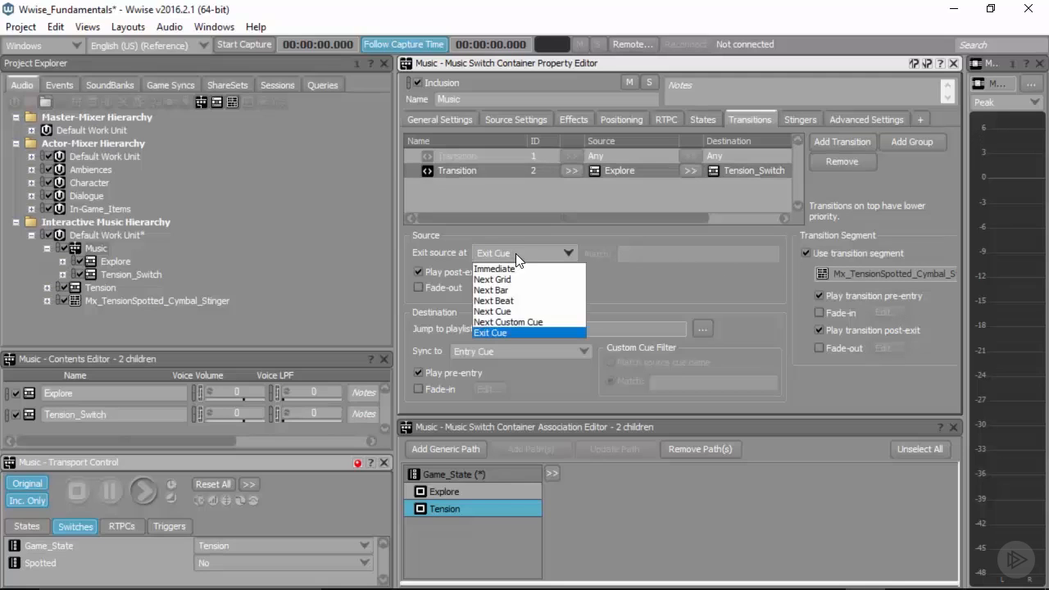
left_click(523, 301)
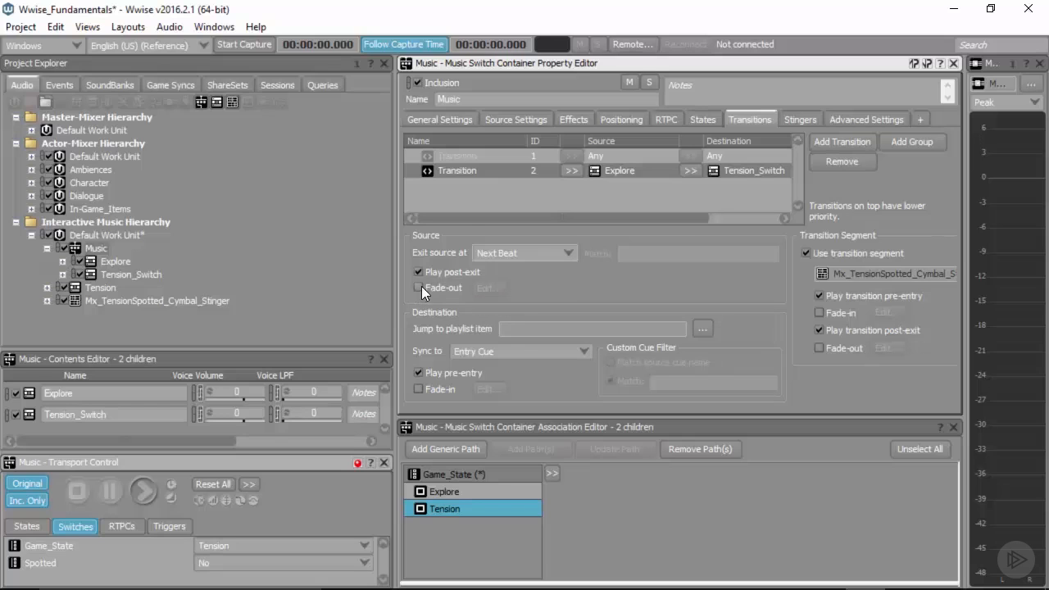
Step: Enable the transition's source fade-out with time 0.2 and offset 0.2, and enable its destination fade-in
left_click(419, 288)
left_click(419, 389)
left_click(489, 289)
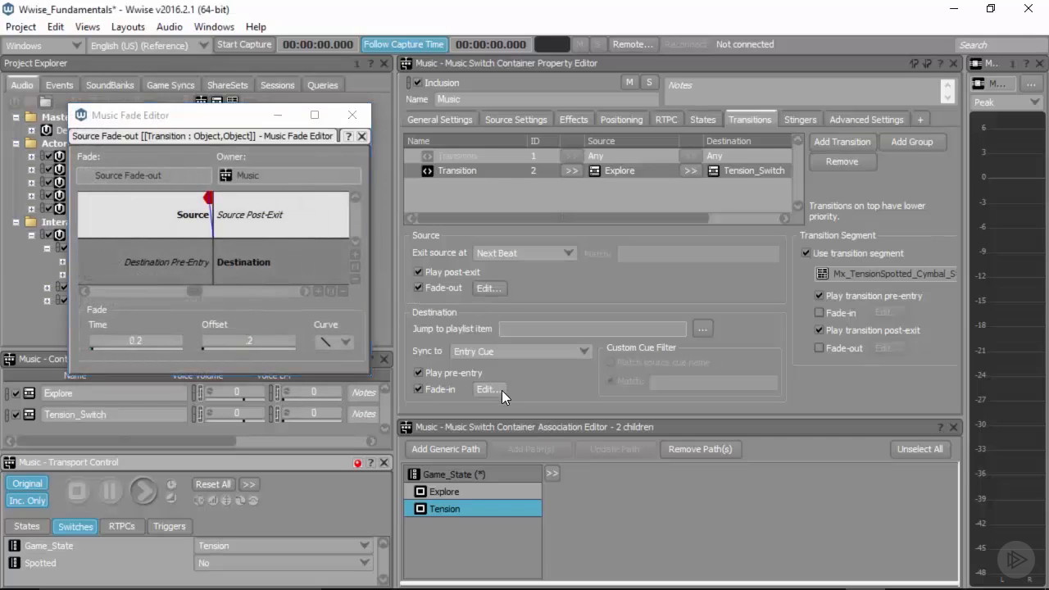
left_click(496, 390)
left_click(457, 296)
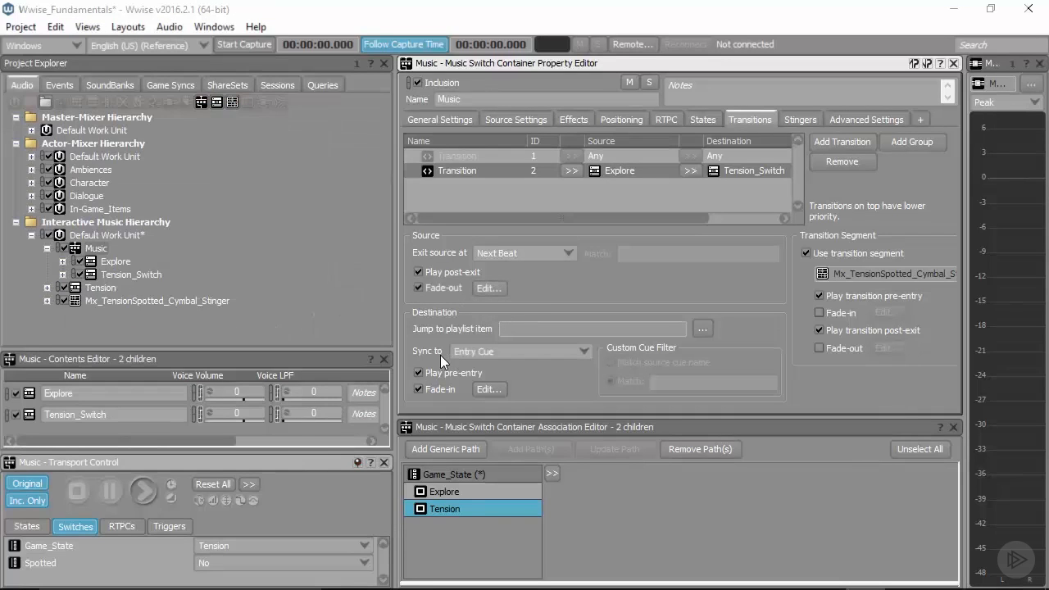
Step: Sync the transition's destination to Same Time as Playing Segment and save the project
left_click(461, 350)
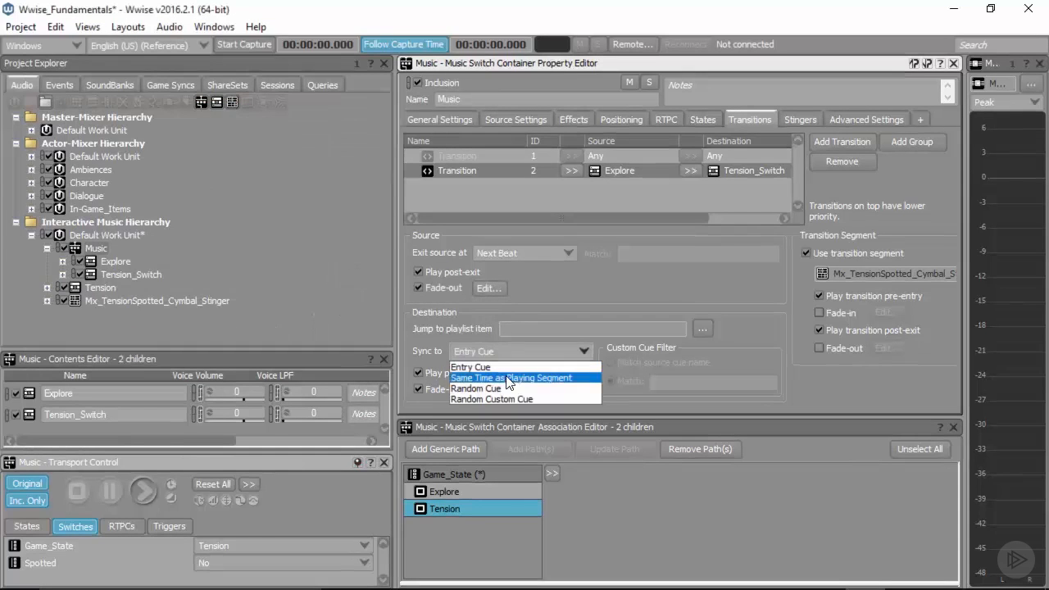
left_click(529, 379)
key("ctrl+s")
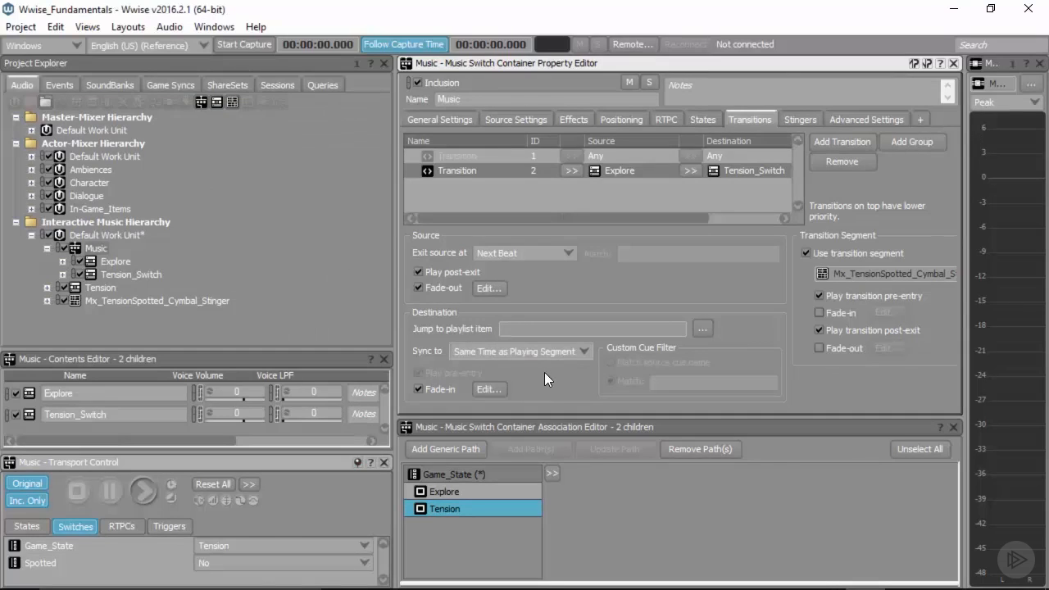
Step: Play the Music container from Explore, switch Game_State to Tension, back to Explore and to Tension again, and stop playback
left_click(108, 246)
left_click(227, 545)
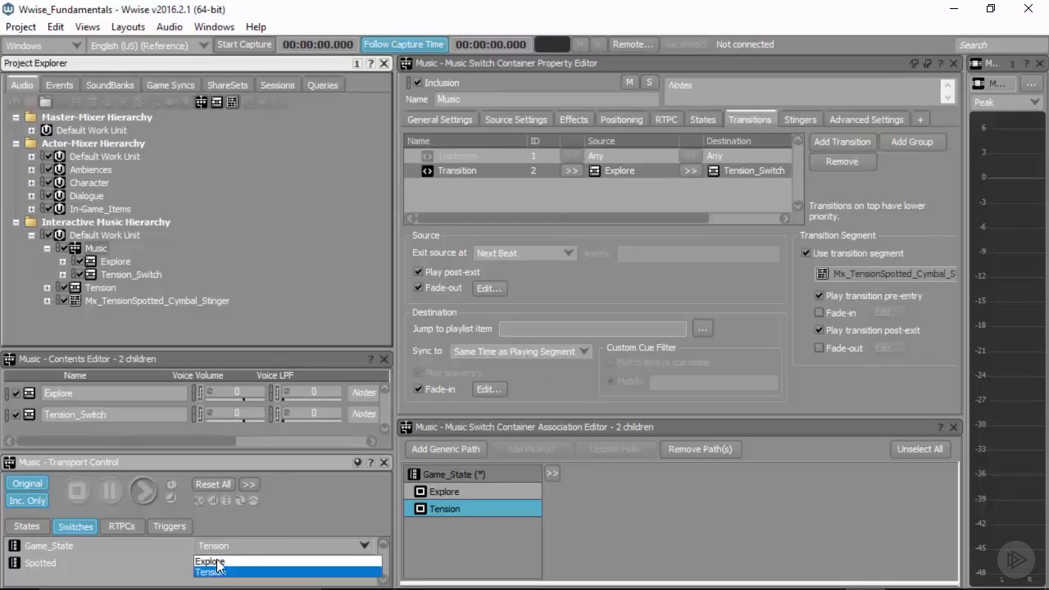
left_click(217, 562)
key("space")
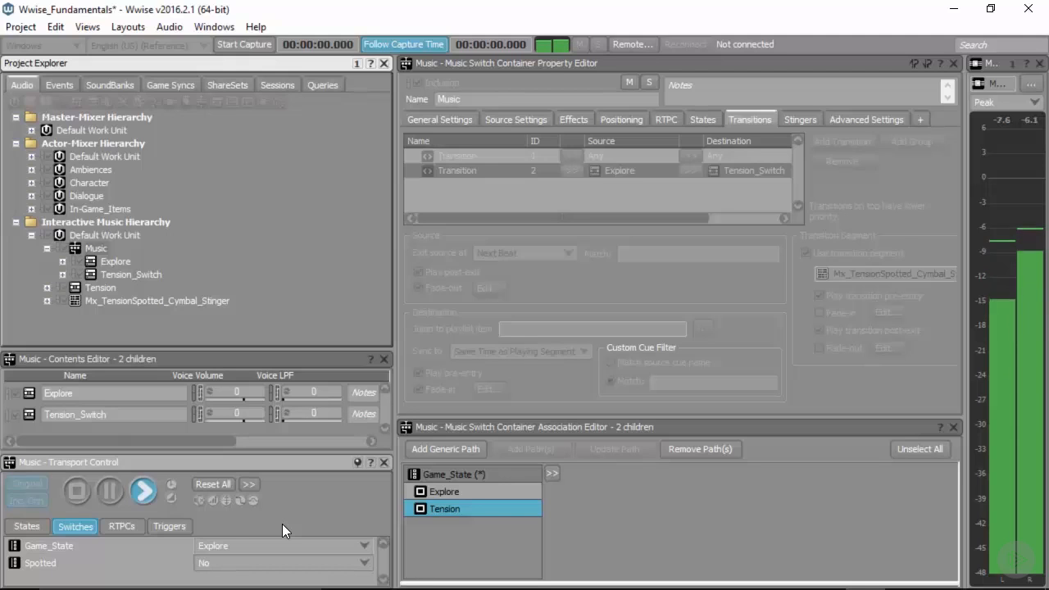
left_click(243, 543)
left_click(250, 573)
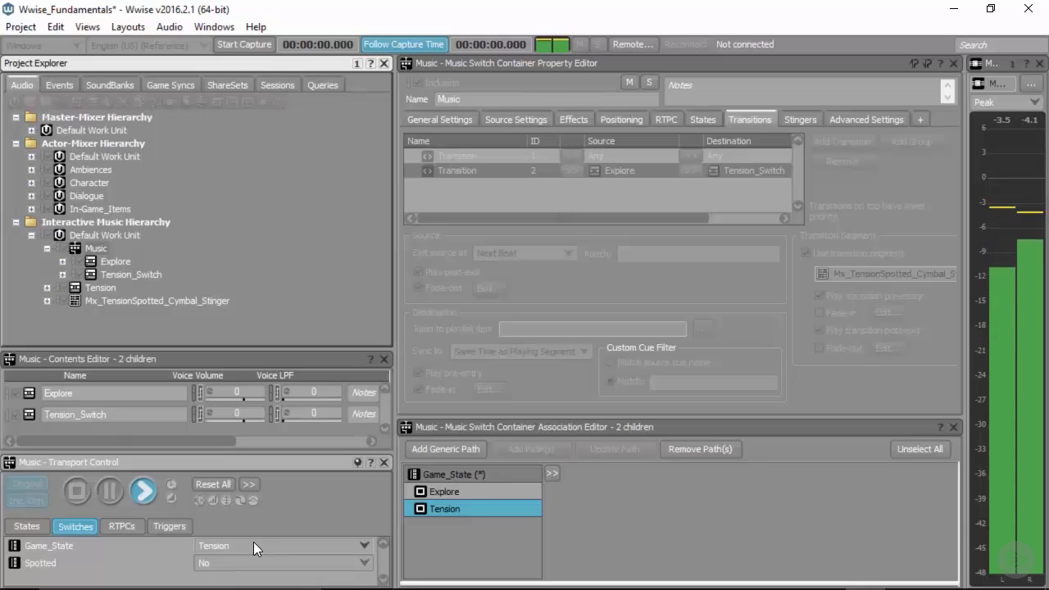
left_click(254, 544)
left_click(243, 561)
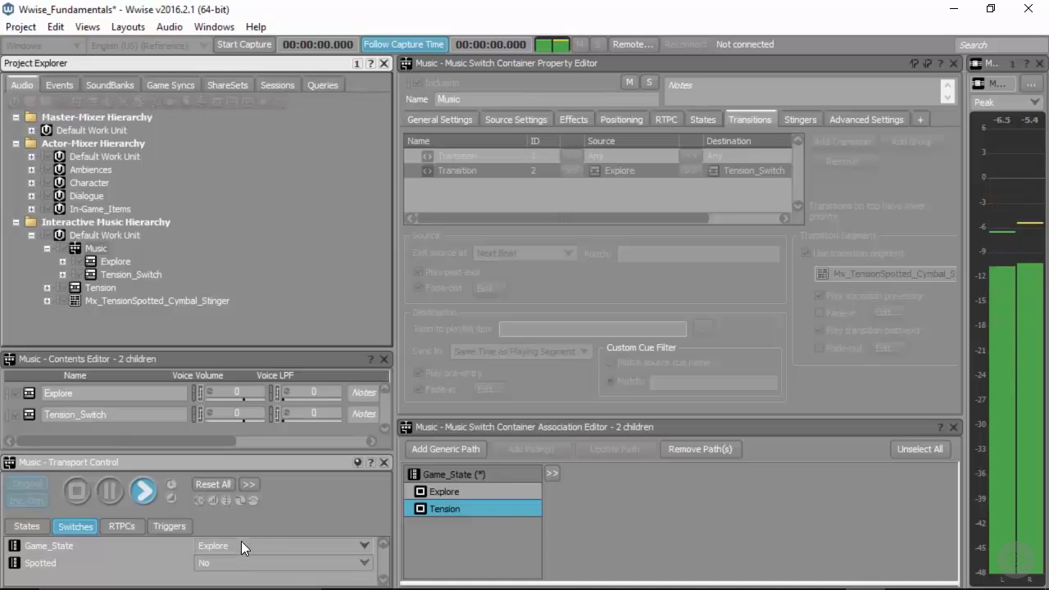
left_click(249, 543)
left_click(234, 575)
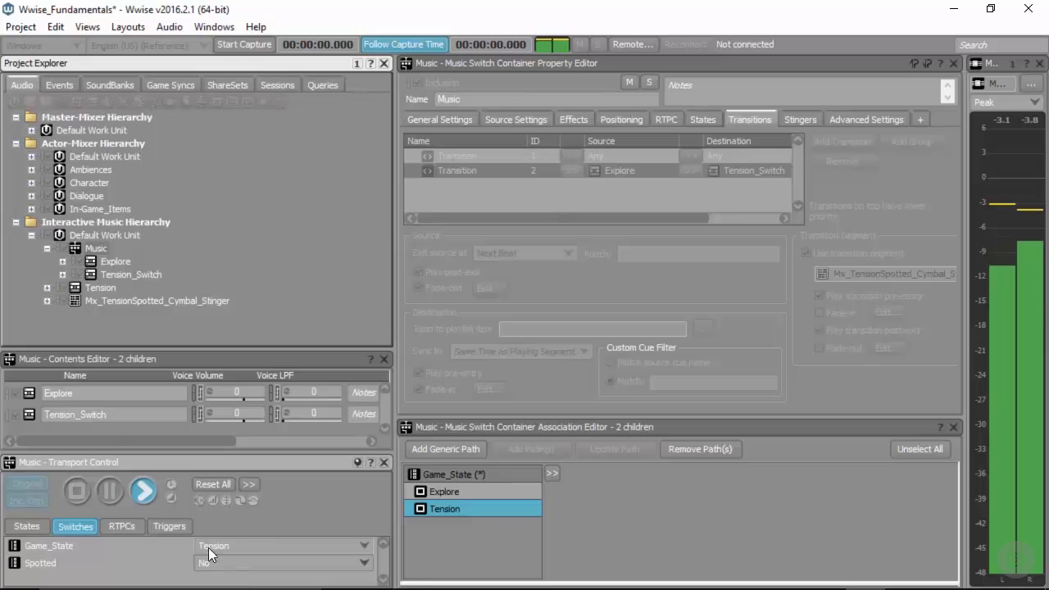
left_click(78, 491)
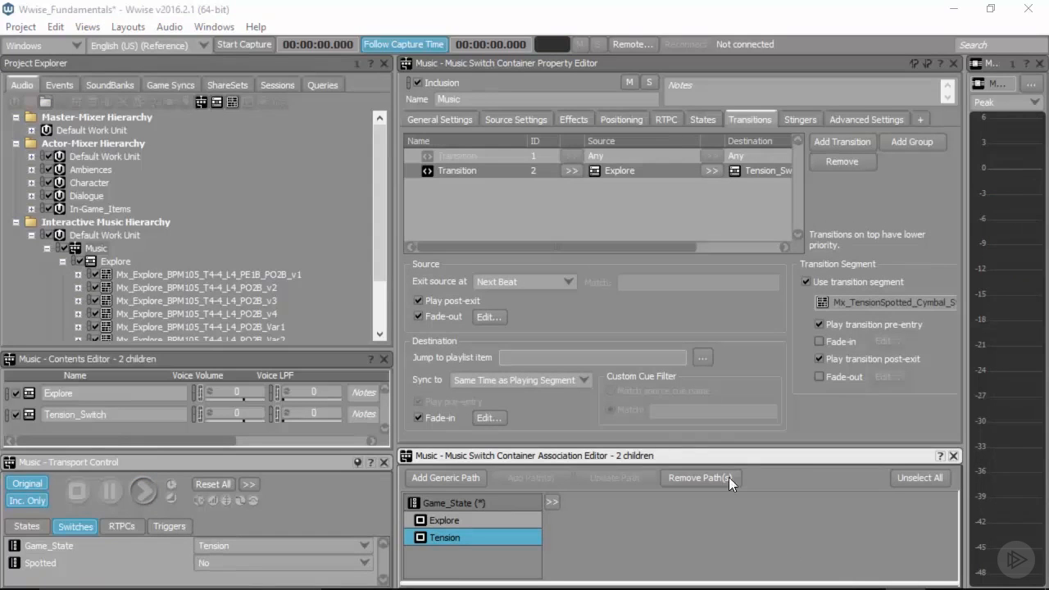
Step: Set the Music switch container's tempo to 105
left_click(94, 249)
left_click(451, 120)
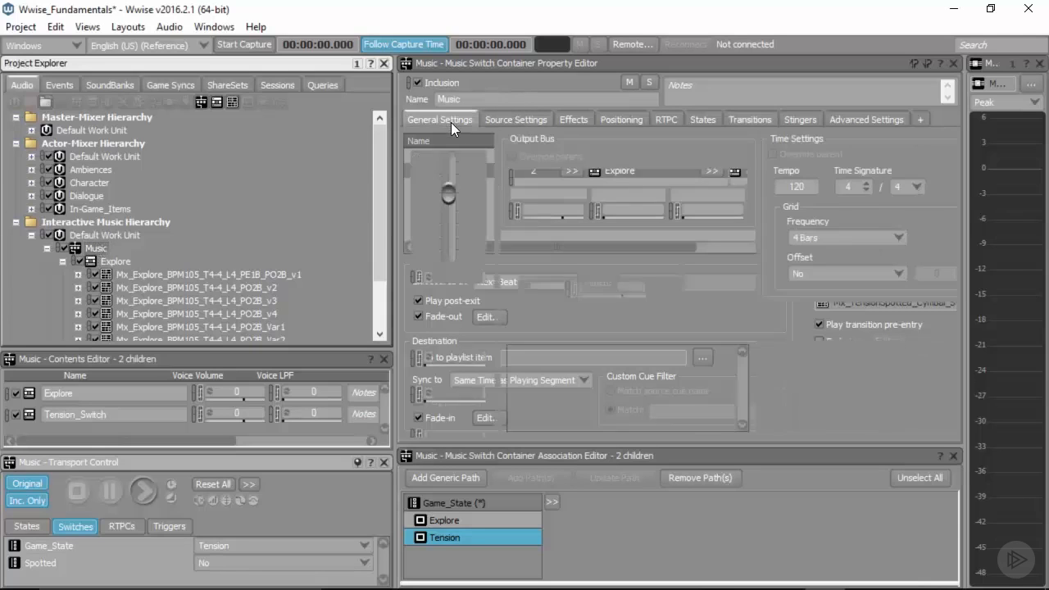
double_click(809, 183)
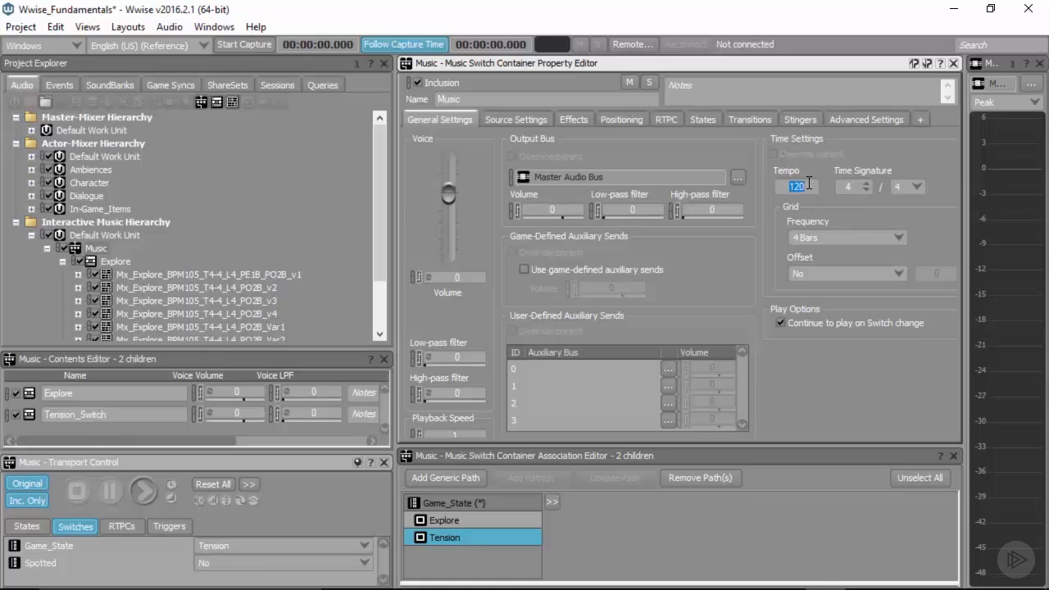
type("105")
Step: Audition the container at its new tempo, starting from Explore and alternating Game_State between Tension and Explore several times before stopping playback
left_click(219, 545)
left_click(215, 563)
key("space")
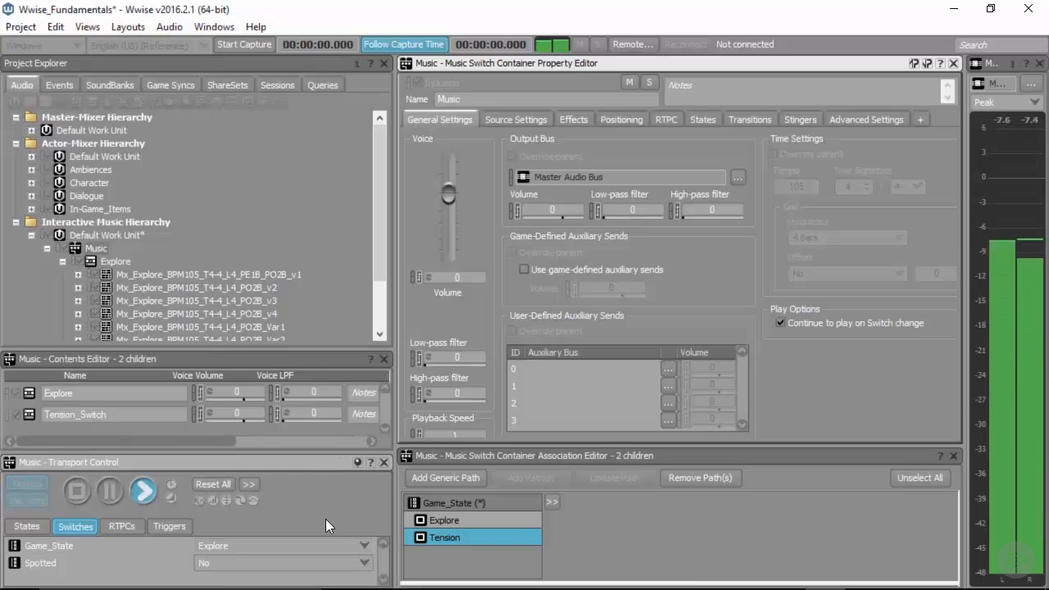
left_click(319, 546)
left_click(294, 571)
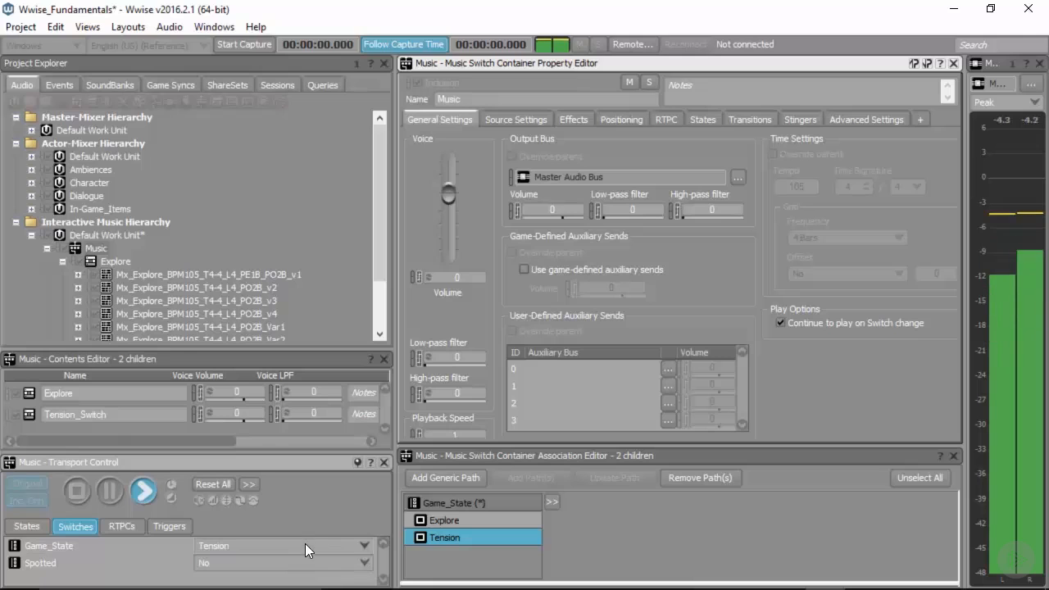
left_click(305, 543)
left_click(292, 562)
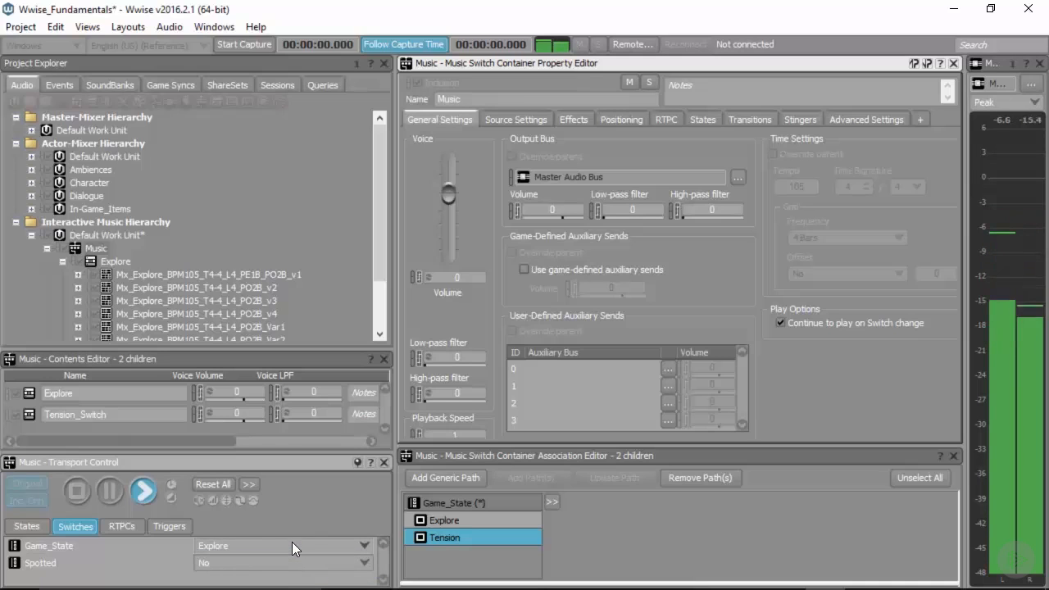
left_click(292, 542)
left_click(287, 572)
left_click(288, 542)
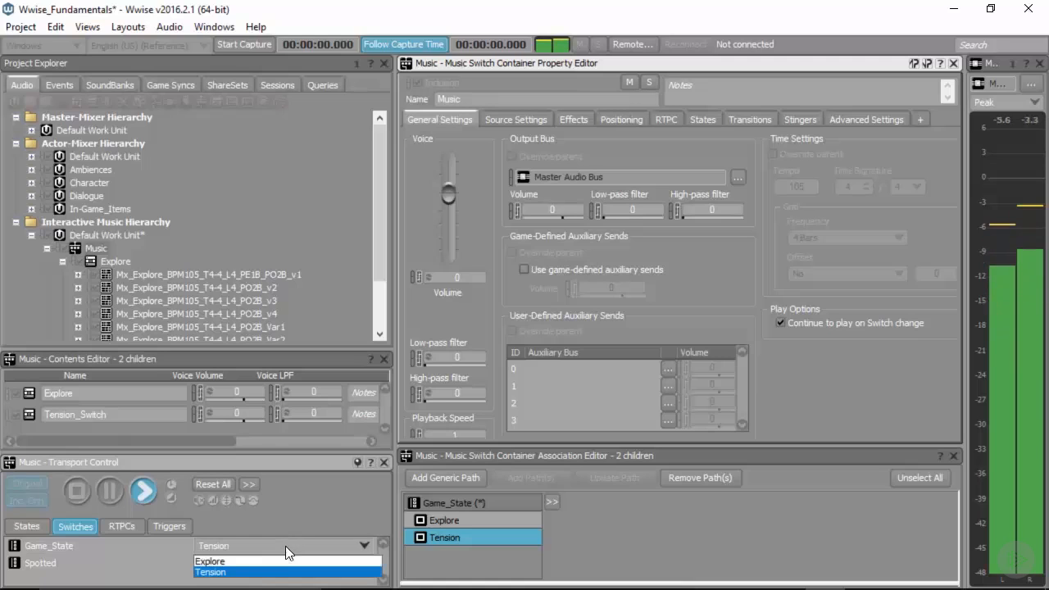
left_click(279, 563)
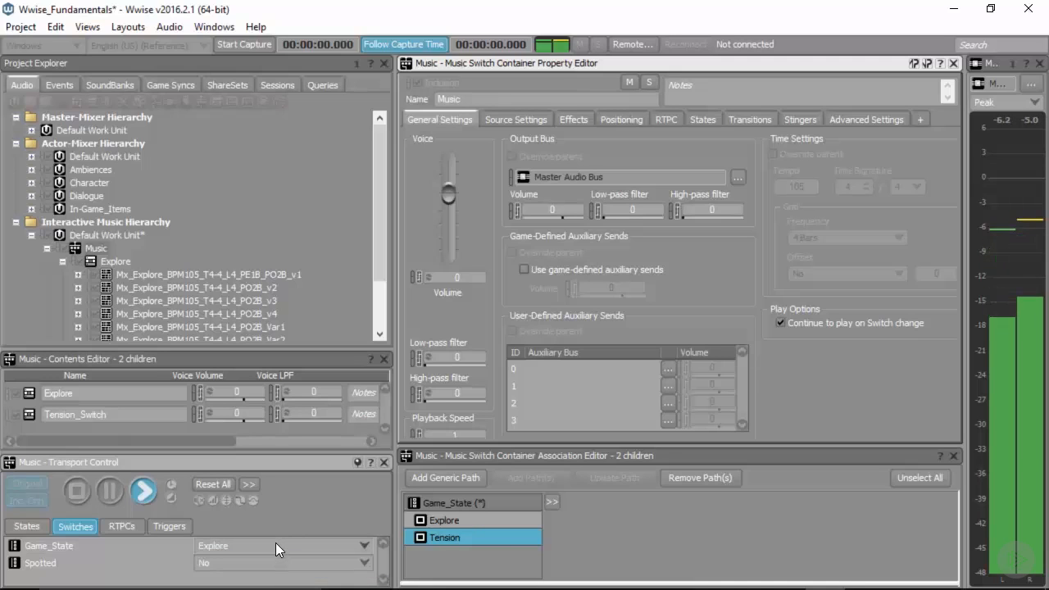
left_click(275, 542)
left_click(257, 571)
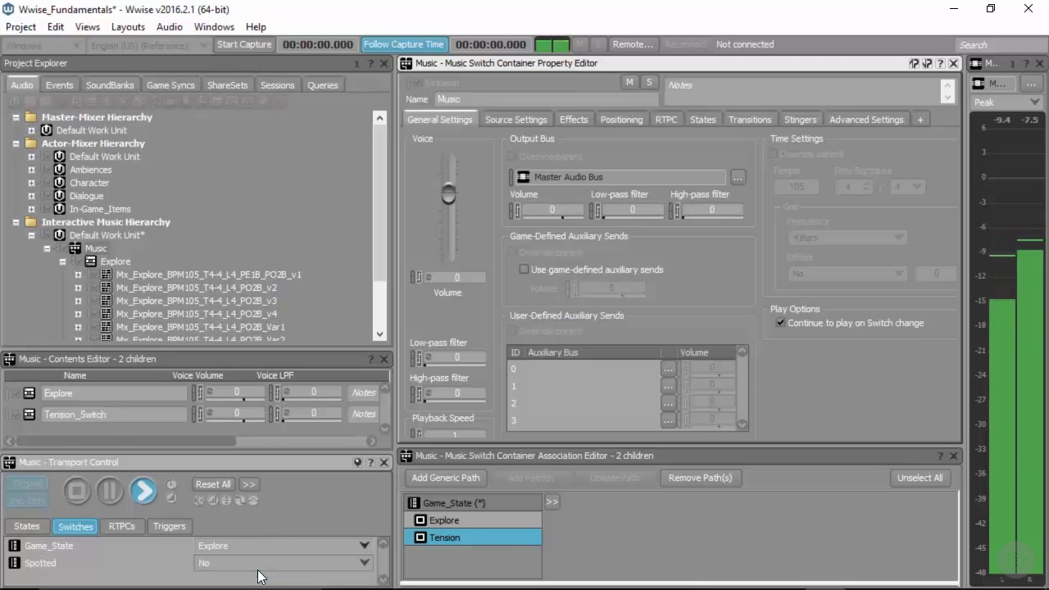
left_click(269, 544)
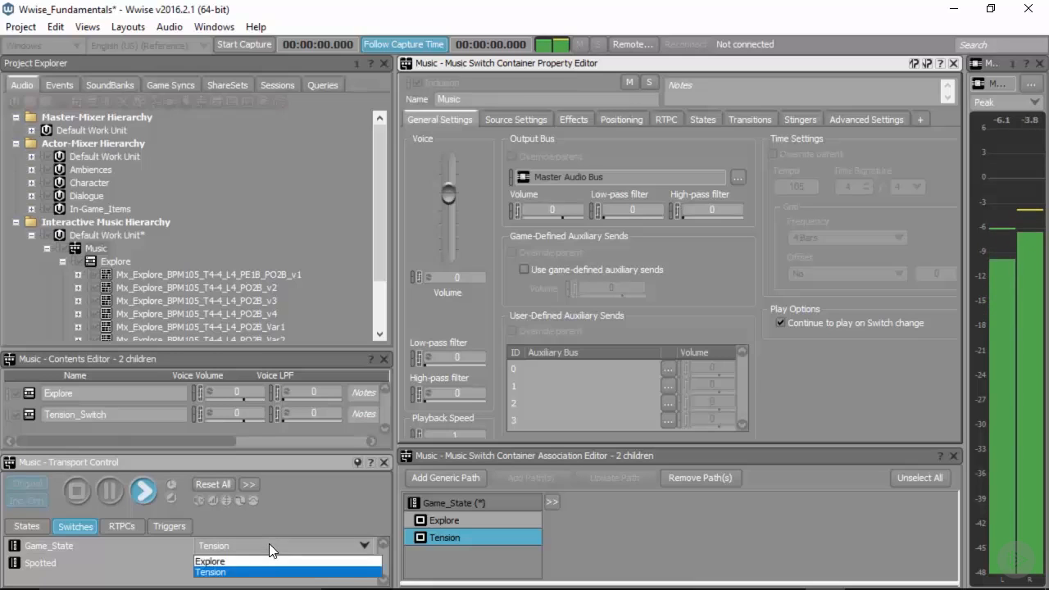
left_click(261, 561)
left_click(258, 546)
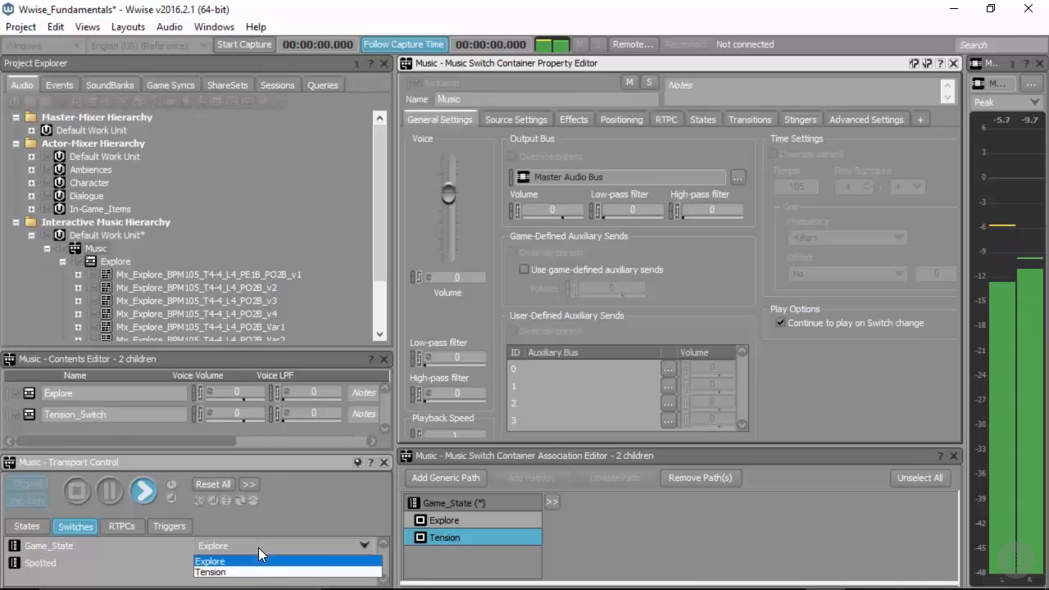
left_click(255, 572)
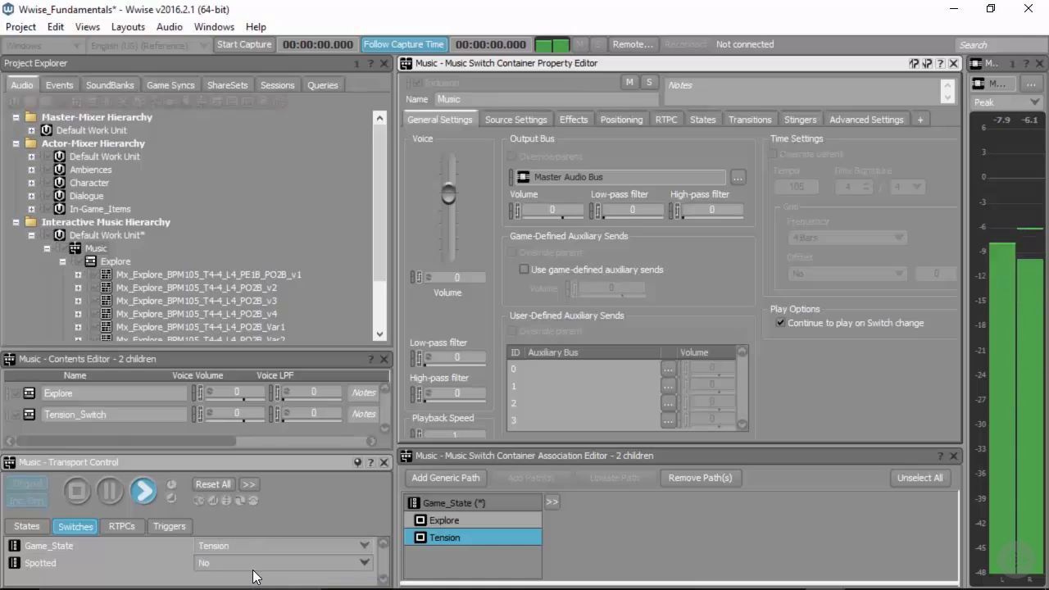
left_click(79, 493)
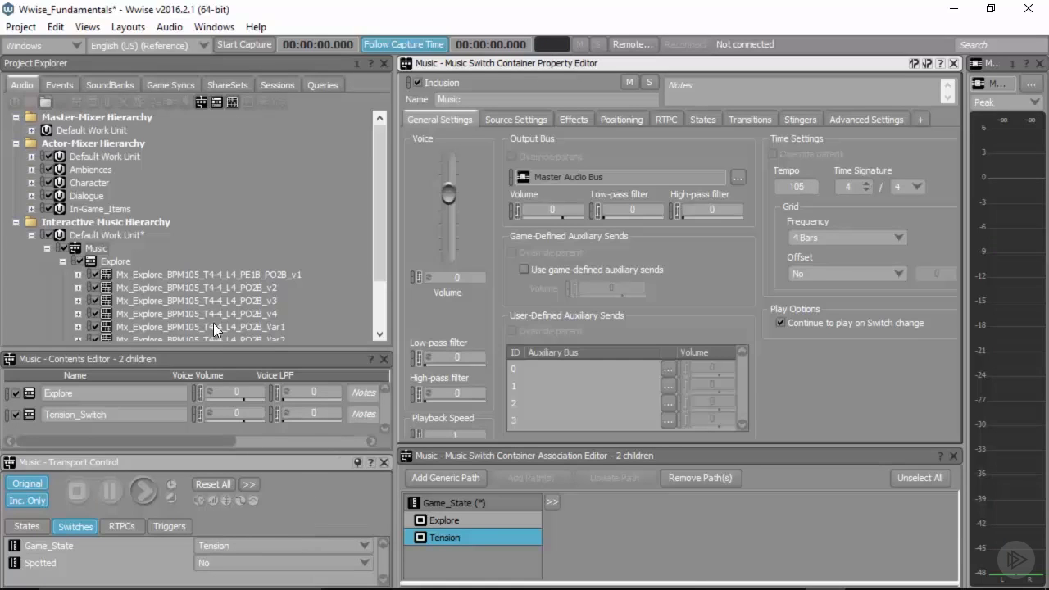
Step: Disable the destination fade-in on the Music container's Explore-to-Tension_Switch transition
left_click(744, 120)
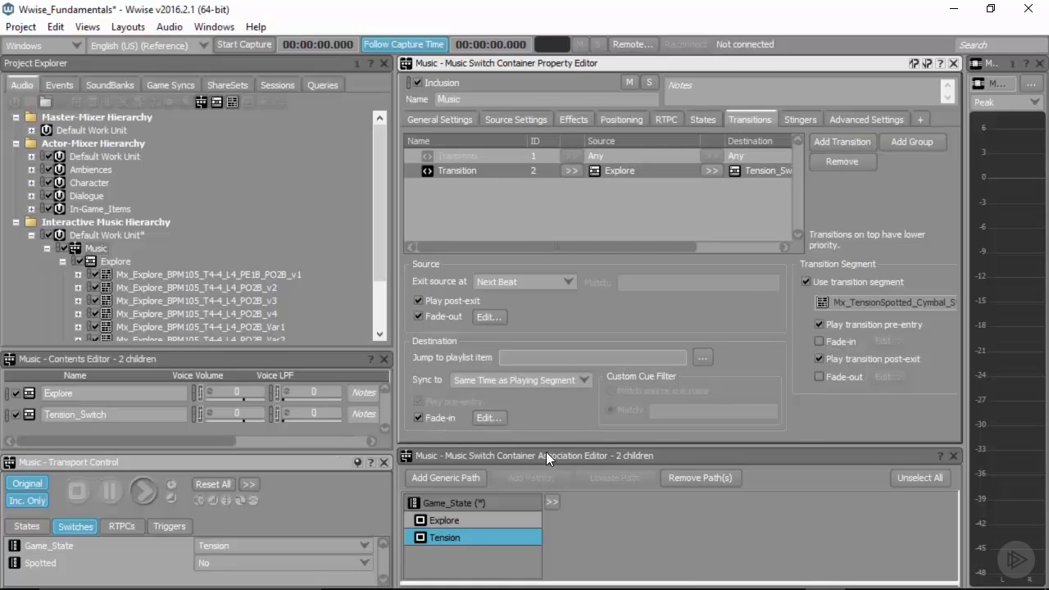
left_click(419, 418)
Step: Audition the Music container without the destination fade-in, starting from Explore, switching Game_State to Tension, back to Explore and again to Tension, then stop playback
left_click(270, 545)
left_click(238, 559)
left_click(144, 491)
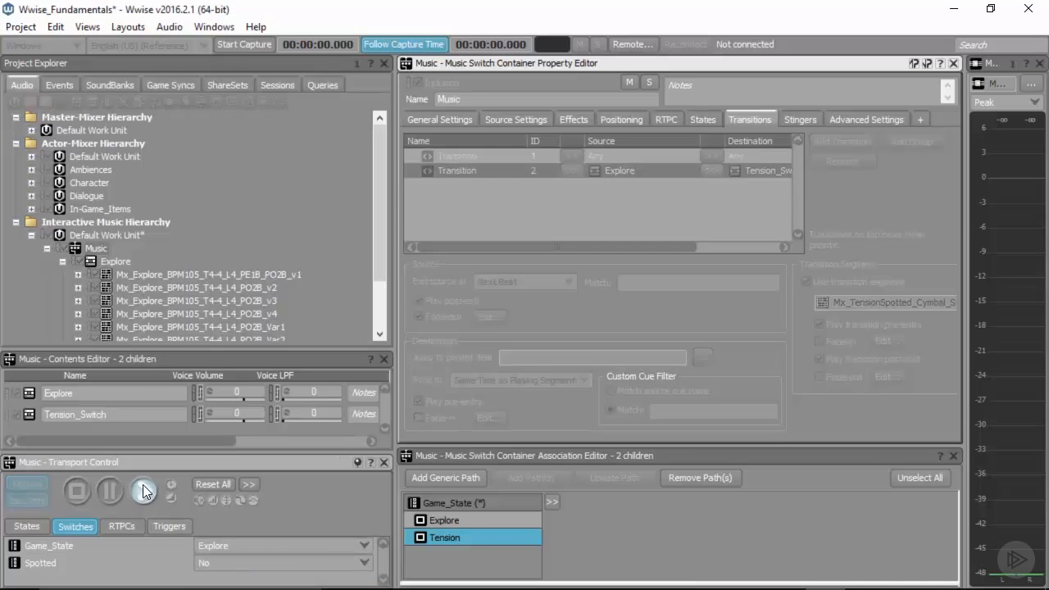
left_click(238, 542)
left_click(226, 573)
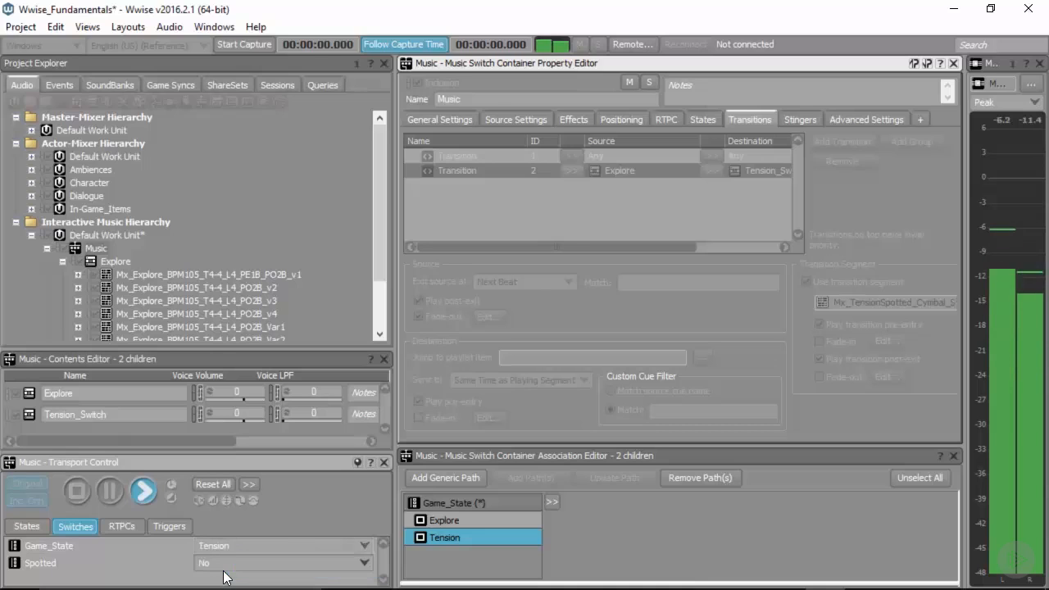
left_click(231, 545)
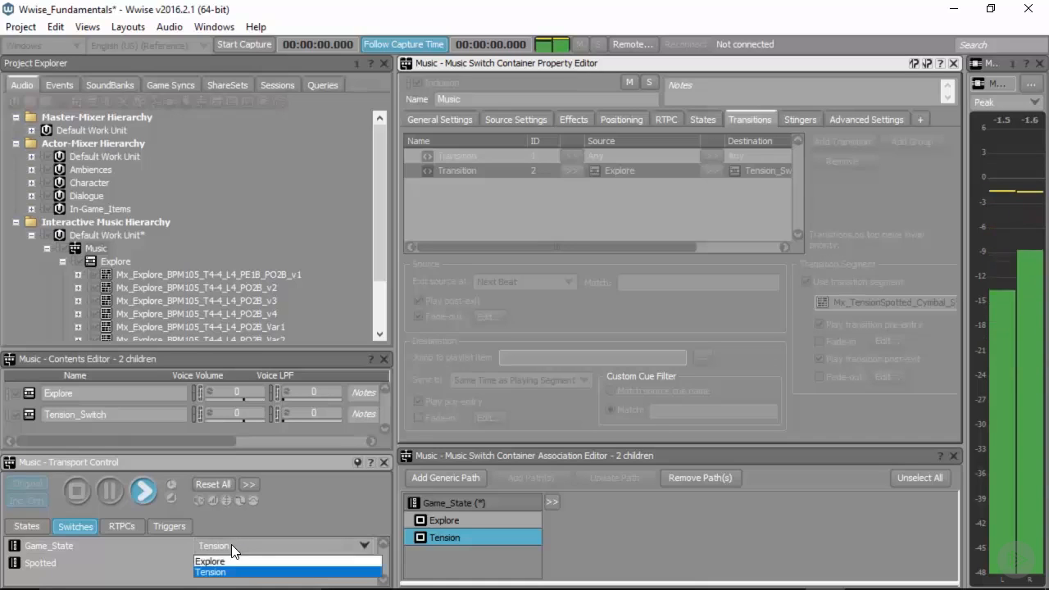
left_click(228, 557)
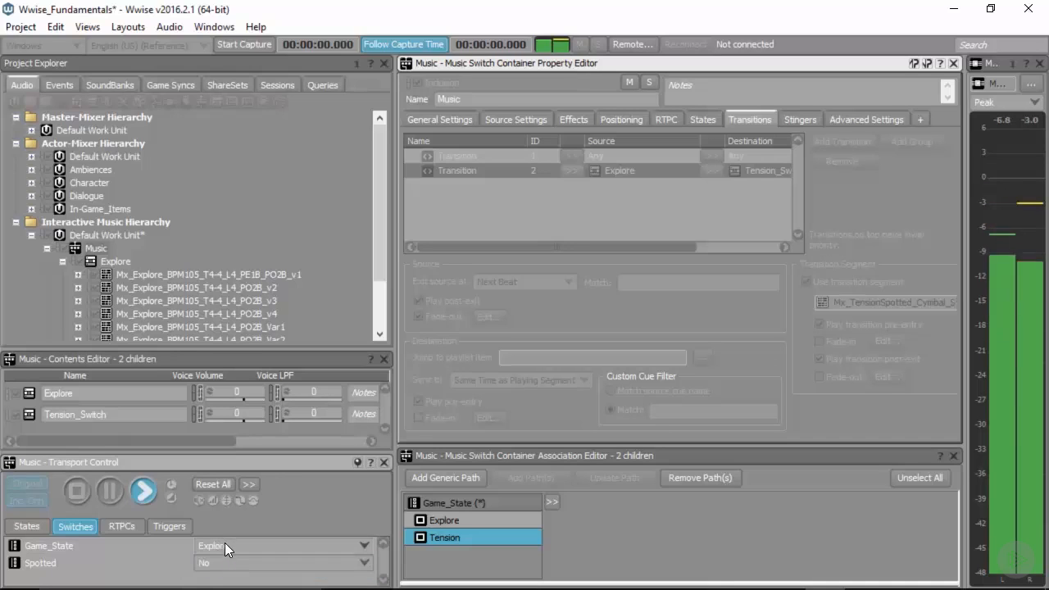
left_click(225, 543)
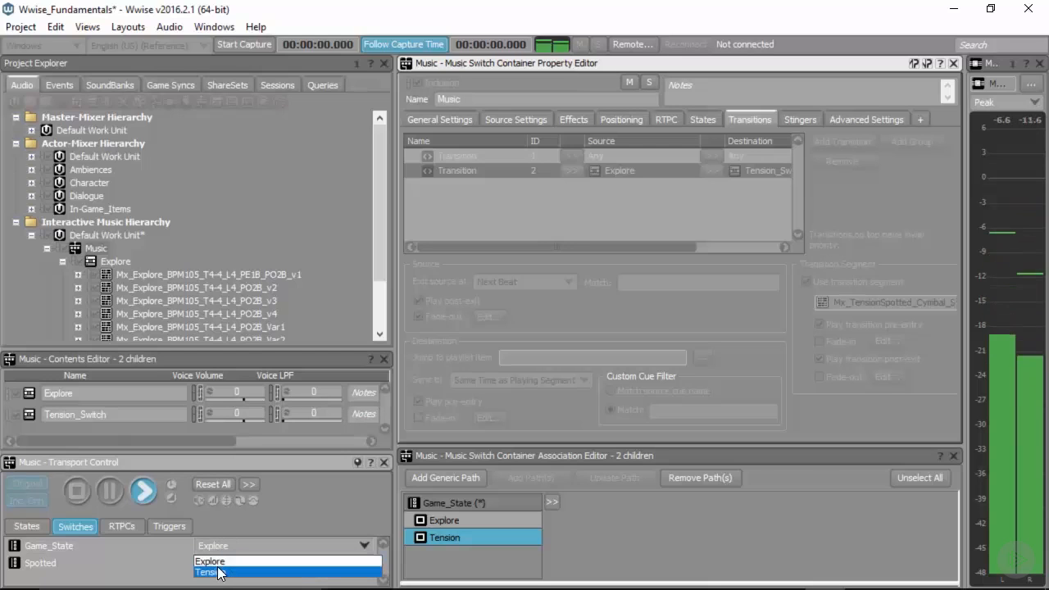
left_click(218, 572)
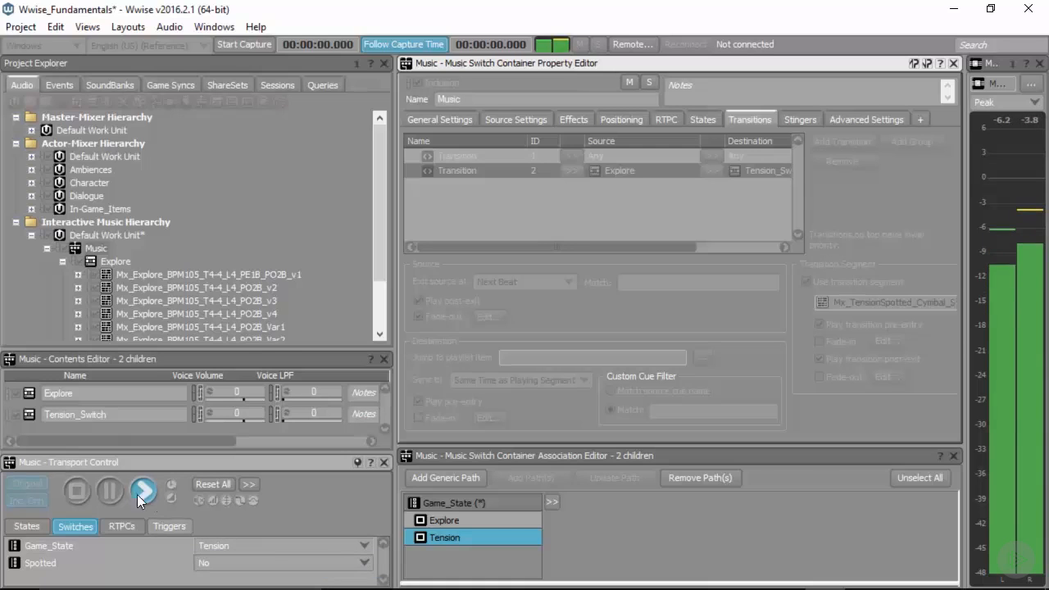
left_click(76, 493)
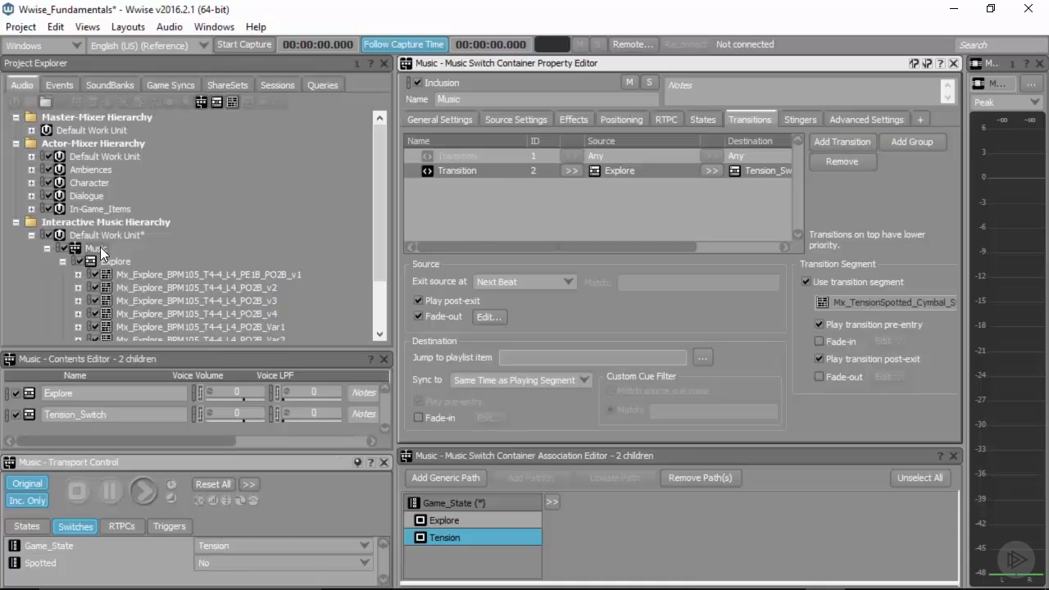
left_click(462, 121)
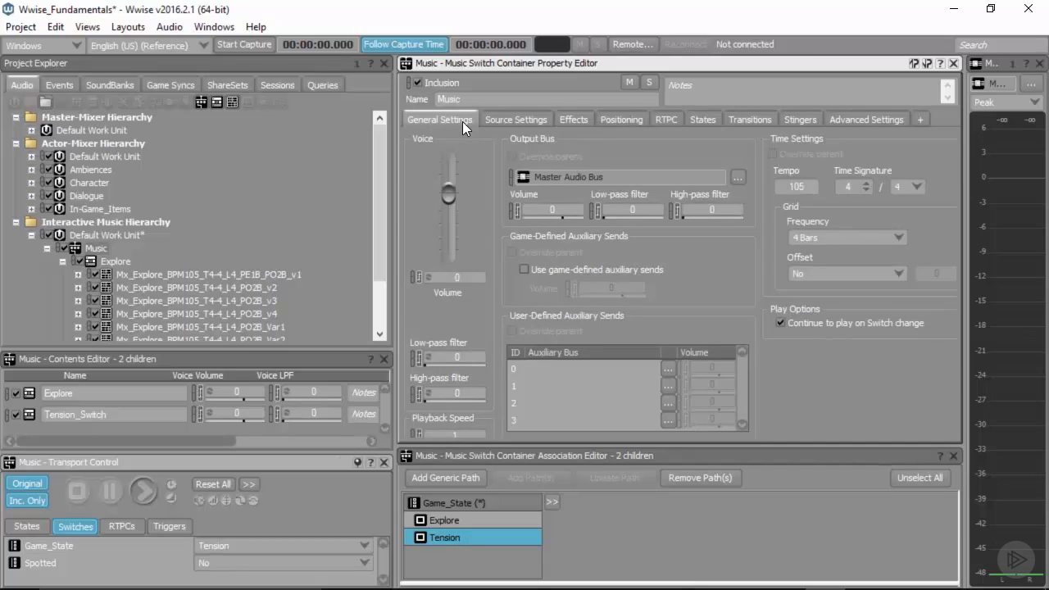
left_click_drag(636, 430, 627, 299)
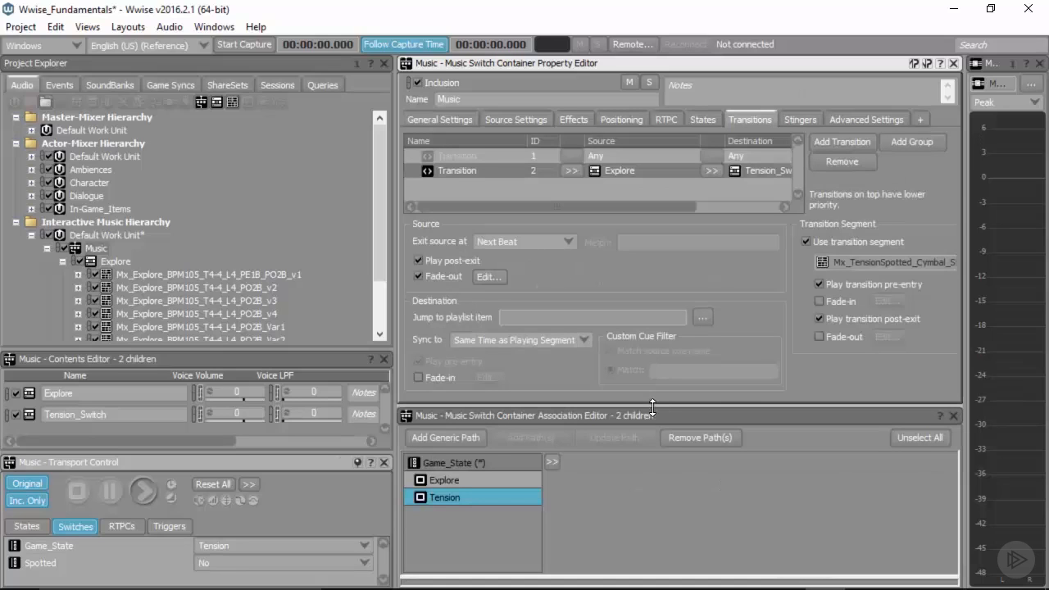
left_click_drag(653, 405, 652, 450)
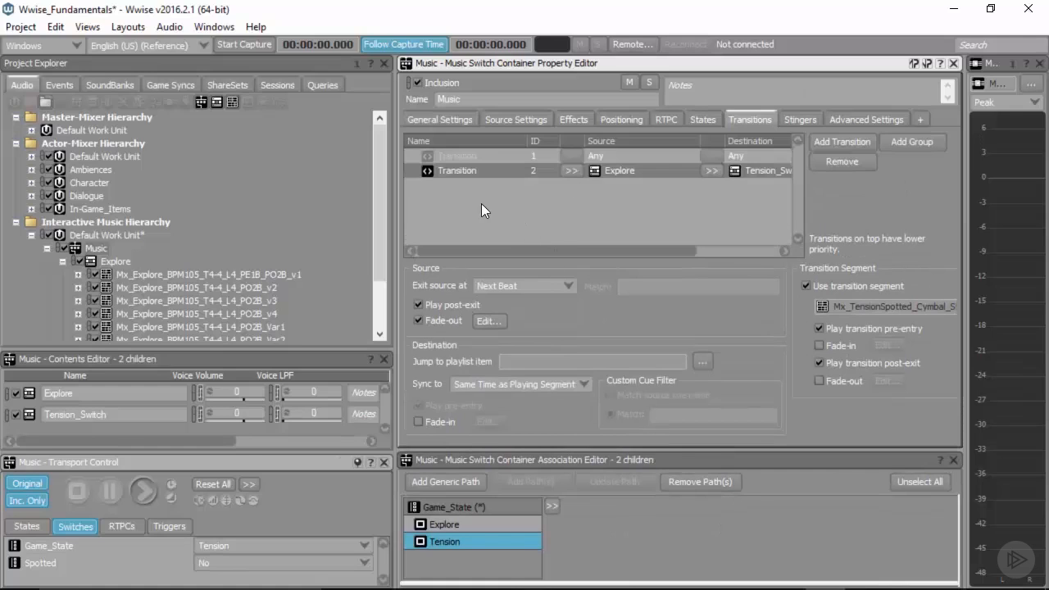